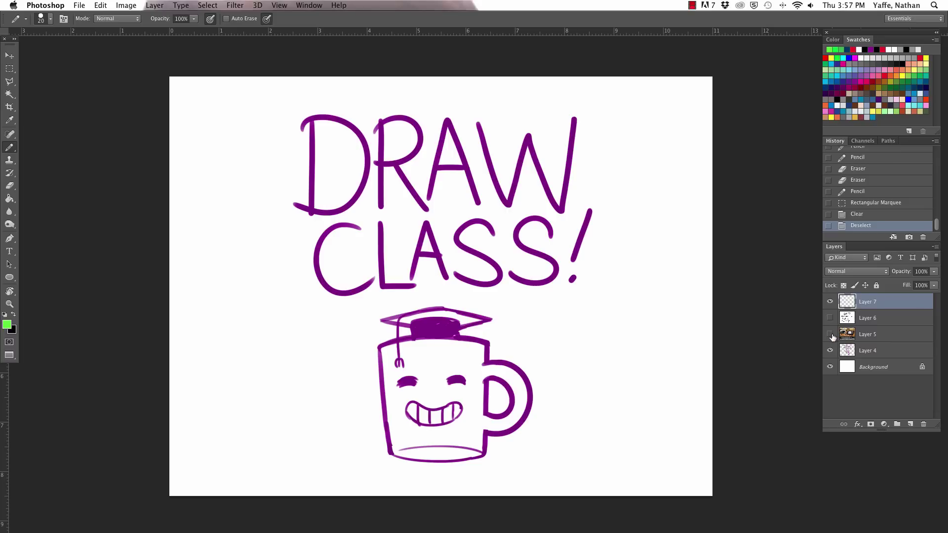
- Show the desk photo on Layer 5 and hide the DRAW CLASS drawing on Layer 4
{"action": "left_click", "coordinate": [830, 335]}
{"action": "left_click", "coordinate": [830, 351]}
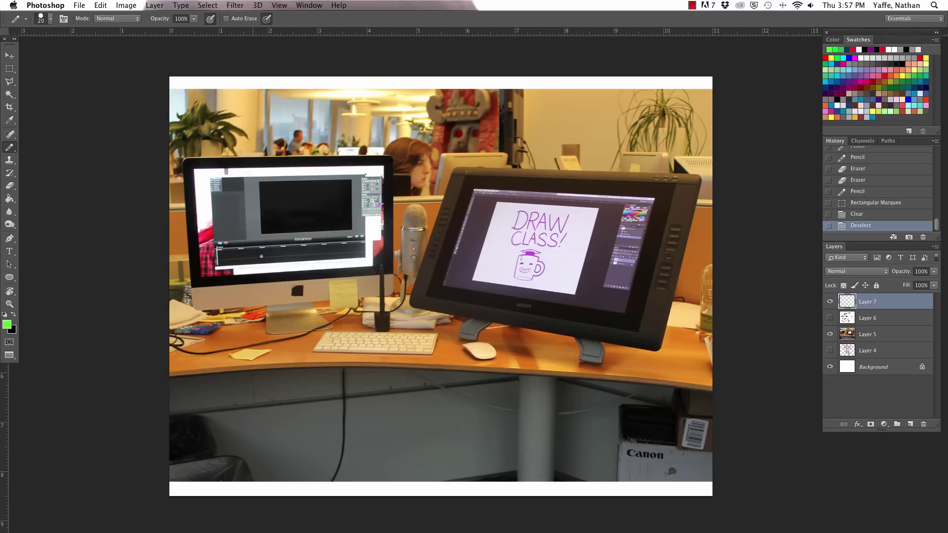
- Zoom into the desk photo and circle the chip bag and red bag in green pencil
{"action": "key", "text": "super+1"}
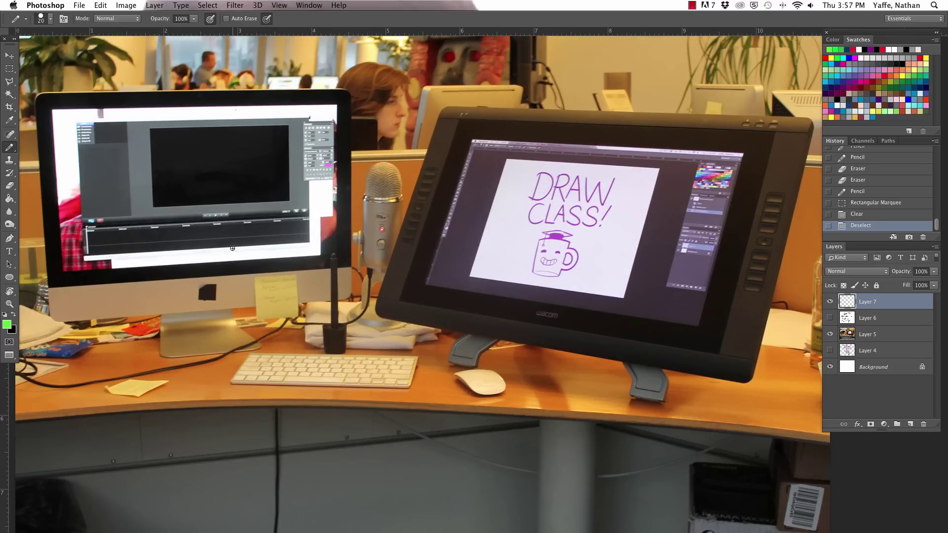
{"action": "key", "text": "super+0"}
{"action": "key", "text": "super+equal"}
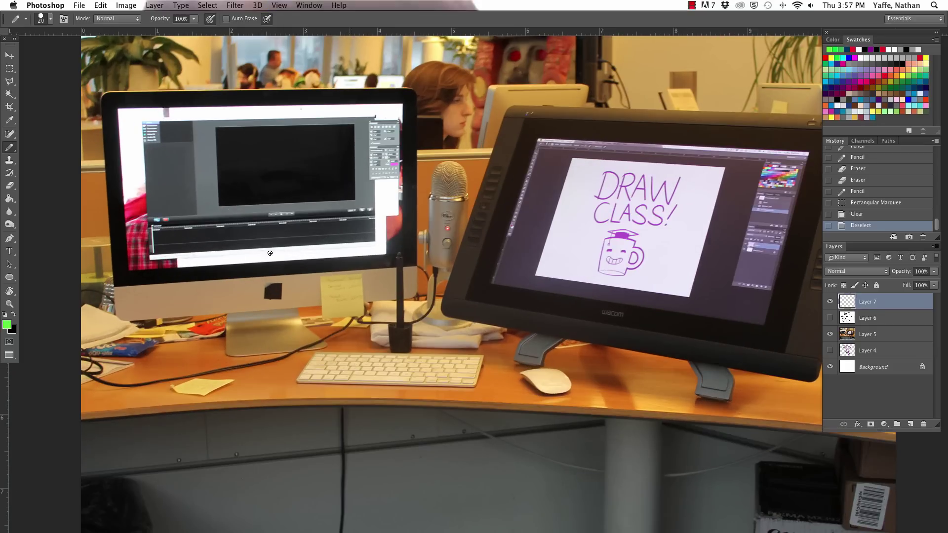
{"action": "scroll", "coordinate": [460, 277], "scroll_direction": "right", "scroll_amount": 2}
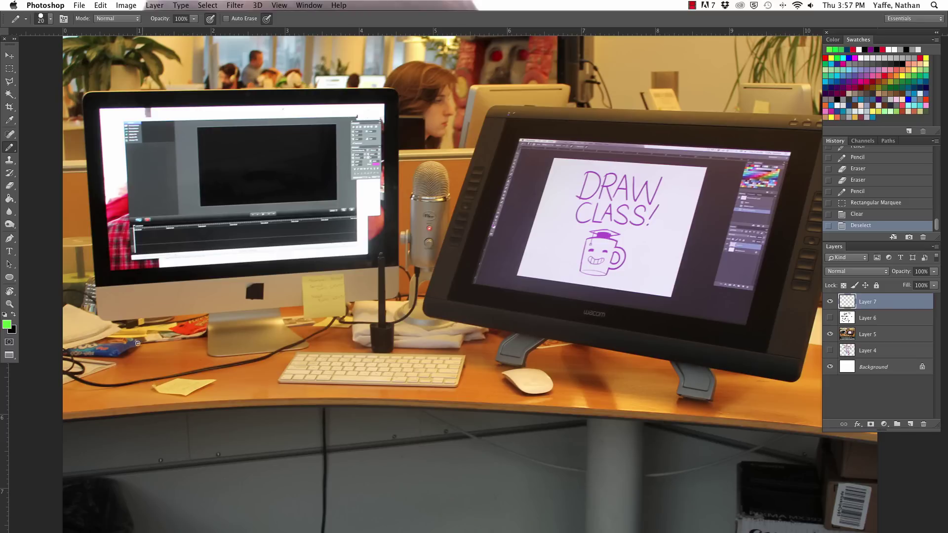
{"action": "mouse_move", "coordinate": [137, 331]}
{"action": "left_mouse_down"}
{"action": "mouse_move", "coordinate": [129, 366]}
{"action": "mouse_move", "coordinate": [109, 322]}
{"action": "left_mouse_up"}
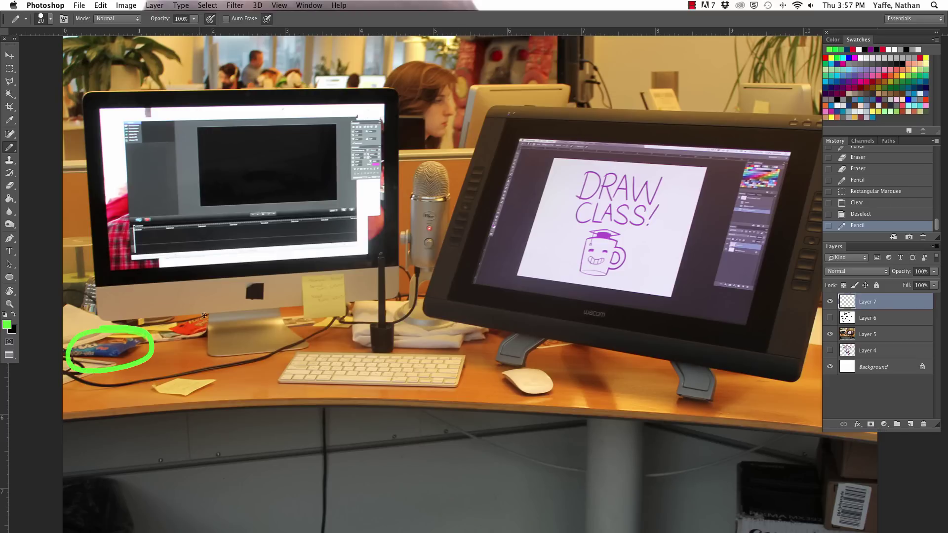
{"action": "mouse_move", "coordinate": [210, 307]}
{"action": "left_mouse_down"}
{"action": "mouse_move", "coordinate": [204, 341]}
{"action": "mouse_move", "coordinate": [220, 311]}
{"action": "left_mouse_up"}
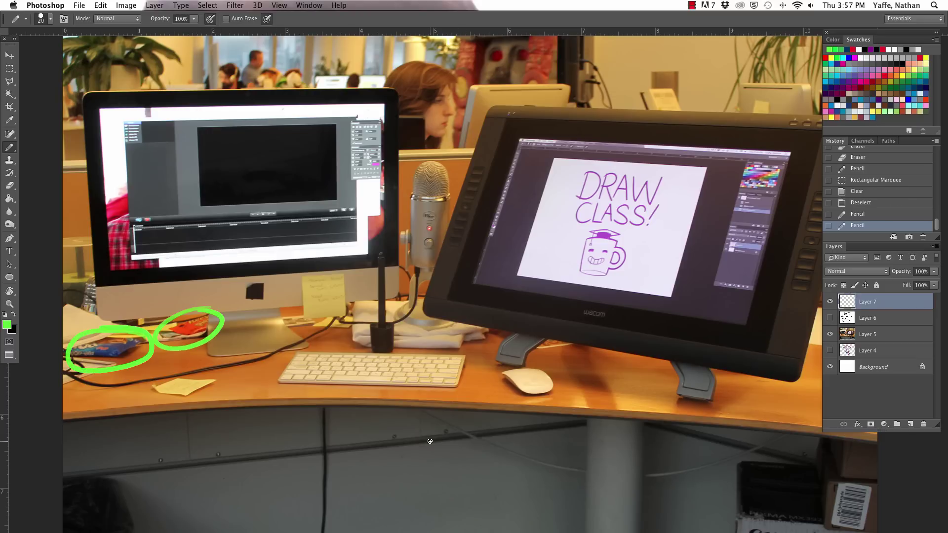
- Circle the woman's head with a smiley face and give the robot two eyes and a smile
{"action": "mouse_move", "coordinate": [444, 48]}
{"action": "left_mouse_down"}
{"action": "mouse_move", "coordinate": [409, 129]}
{"action": "mouse_move", "coordinate": [472, 100]}
{"action": "mouse_move", "coordinate": [449, 49]}
{"action": "left_mouse_up"}
{"action": "mouse_move", "coordinate": [435, 90]}
{"action": "left_mouse_down"}
{"action": "mouse_move", "coordinate": [448, 94]}
{"action": "mouse_move", "coordinate": [450, 108]}
{"action": "left_mouse_up"}
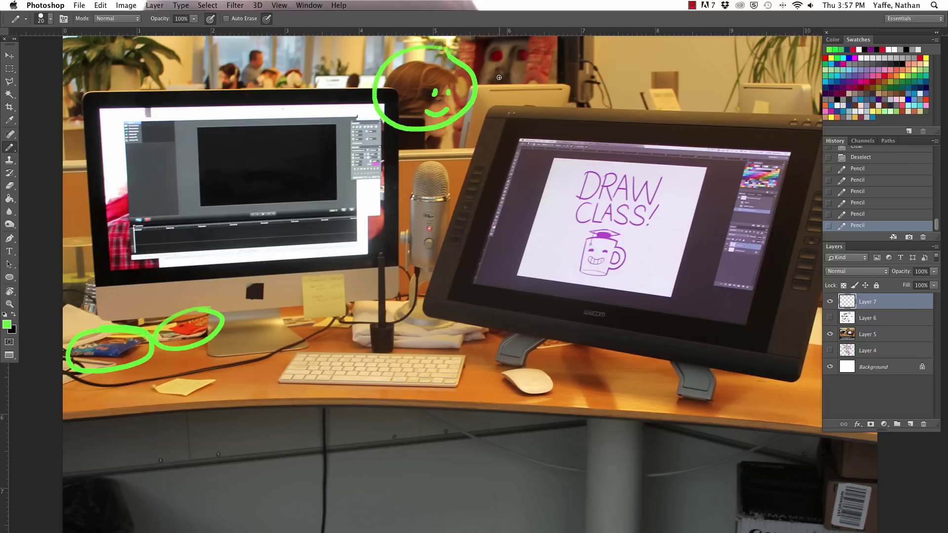
{"action": "scroll", "coordinate": [499, 77], "scroll_direction": "up", "scroll_amount": 5}
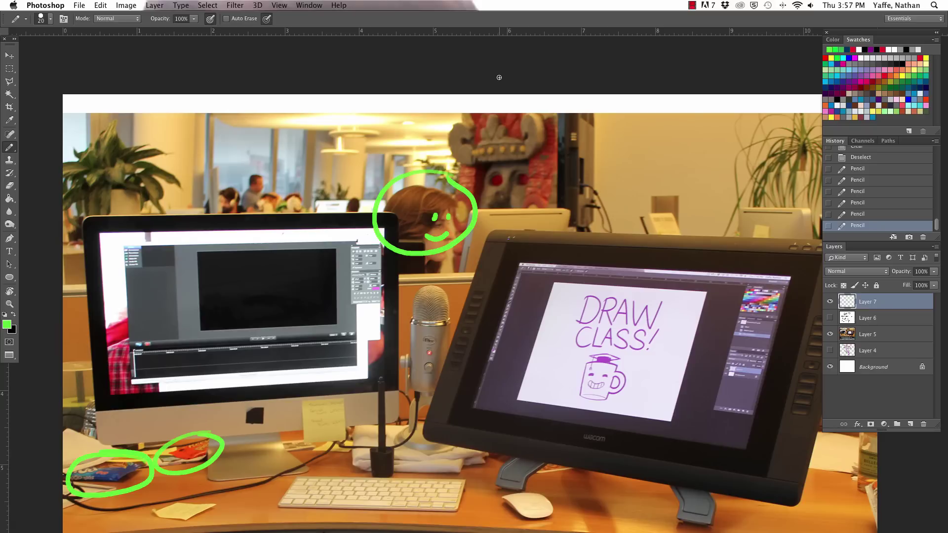
{"action": "left_click", "coordinate": [497, 179]}
{"action": "left_click", "coordinate": [520, 176]}
{"action": "left_click_drag", "start_coordinate": [493, 194], "coordinate": [519, 190]}
- Erase the left part of the head circle and draw spiky doodle hair over the plant
{"action": "scroll", "coordinate": [461, 264], "scroll_direction": "down", "scroll_amount": 3}
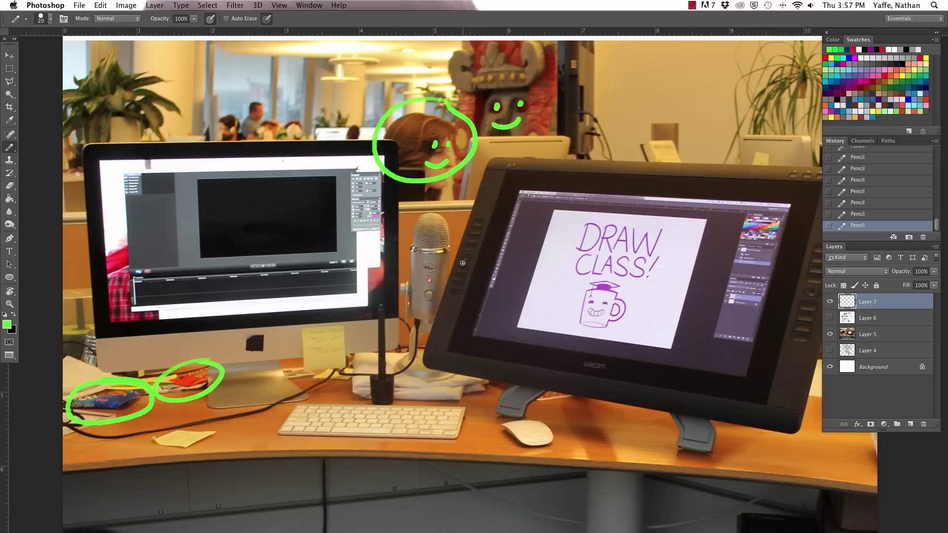
{"action": "mouse_move", "coordinate": [373, 143]}
{"action": "left_mouse_down"}
{"action": "mouse_move", "coordinate": [378, 172]}
{"action": "mouse_move", "coordinate": [390, 172]}
{"action": "mouse_move", "coordinate": [378, 151]}
{"action": "left_mouse_up"}
{"action": "mouse_move", "coordinate": [102, 89]}
{"action": "left_mouse_down"}
{"action": "mouse_move", "coordinate": [124, 50]}
{"action": "mouse_move", "coordinate": [118, 80]}
{"action": "mouse_move", "coordinate": [163, 78]}
{"action": "mouse_move", "coordinate": [148, 94]}
{"action": "mouse_move", "coordinate": [170, 115]}
{"action": "mouse_move", "coordinate": [147, 109]}
{"action": "mouse_move", "coordinate": [151, 130]}
{"action": "mouse_move", "coordinate": [120, 113]}
{"action": "mouse_move", "coordinate": [102, 137]}
{"action": "mouse_move", "coordinate": [84, 113]}
{"action": "left_mouse_up"}
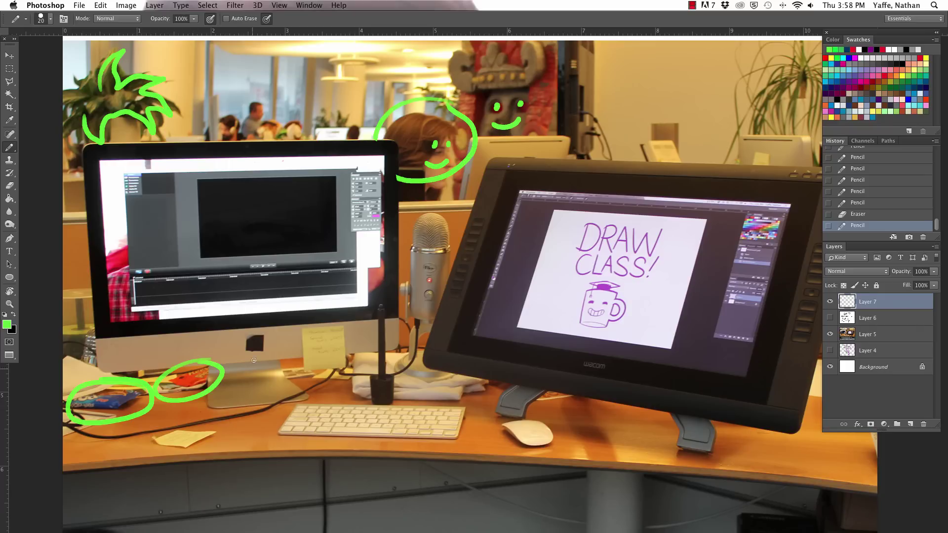
- Draw green arrows pointing at the monitor stand, the tablet and the mouse
{"action": "mouse_move", "coordinate": [248, 394]}
{"action": "left_mouse_down"}
{"action": "mouse_move", "coordinate": [250, 372]}
{"action": "mouse_move", "coordinate": [247, 395]}
{"action": "left_mouse_up"}
{"action": "mouse_move", "coordinate": [628, 138]}
{"action": "left_mouse_down"}
{"action": "mouse_move", "coordinate": [609, 190]}
{"action": "mouse_move", "coordinate": [618, 184]}
{"action": "left_mouse_up"}
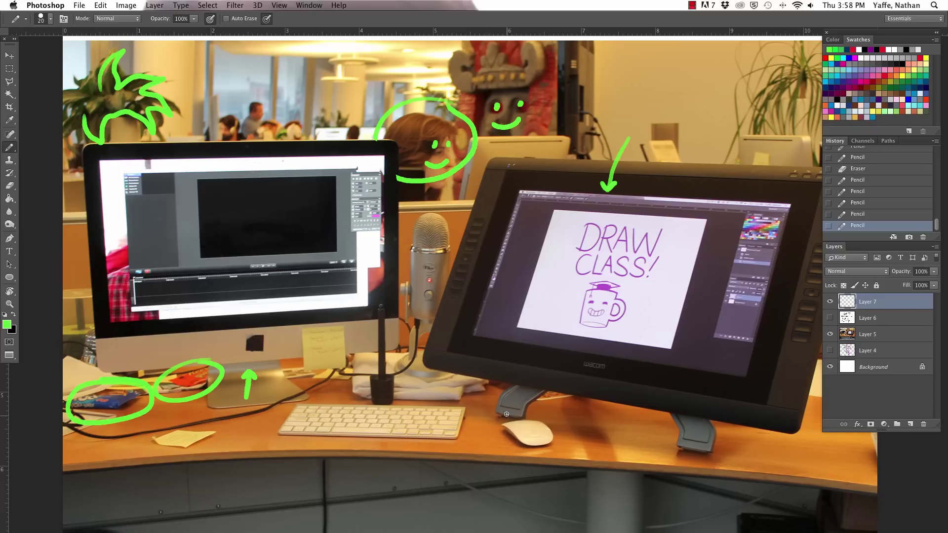
{"action": "mouse_move", "coordinate": [505, 406]}
{"action": "left_mouse_down"}
{"action": "mouse_move", "coordinate": [505, 419]}
{"action": "mouse_move", "coordinate": [465, 430]}
{"action": "mouse_move", "coordinate": [467, 439]}
{"action": "left_mouse_up"}
- Loop the stylus, add an arrow at the DRAW CLASS screen, and outline both tablet bezels
{"action": "mouse_move", "coordinate": [383, 298]}
{"action": "left_mouse_down"}
{"action": "mouse_move", "coordinate": [380, 367]}
{"action": "mouse_move", "coordinate": [393, 328]}
{"action": "mouse_move", "coordinate": [385, 294]}
{"action": "left_mouse_up"}
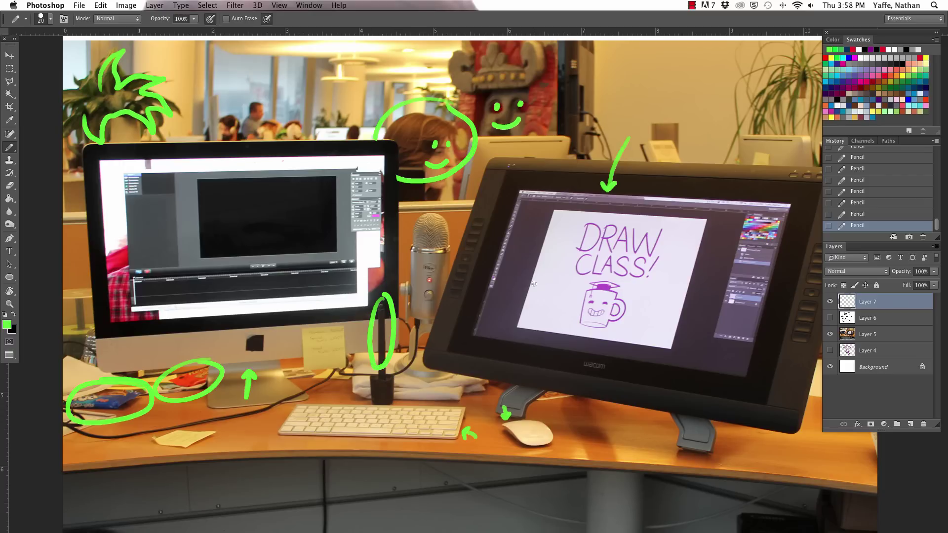
{"action": "left_click_drag", "start_coordinate": [514, 279], "coordinate": [540, 280]}
{"action": "mouse_move", "coordinate": [487, 211]}
{"action": "left_mouse_down"}
{"action": "mouse_move", "coordinate": [466, 227]}
{"action": "mouse_move", "coordinate": [452, 307]}
{"action": "mouse_move", "coordinate": [479, 262]}
{"action": "mouse_move", "coordinate": [489, 202]}
{"action": "left_mouse_up"}
{"action": "mouse_move", "coordinate": [815, 236]}
{"action": "left_mouse_down"}
{"action": "mouse_move", "coordinate": [793, 344]}
{"action": "mouse_move", "coordinate": [810, 337]}
{"action": "mouse_move", "coordinate": [819, 237]}
{"action": "left_mouse_up"}
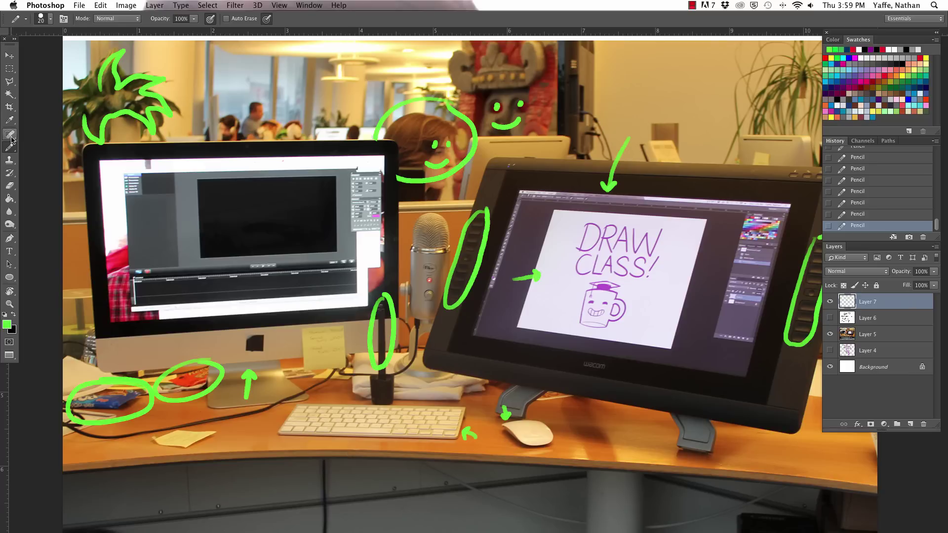
- Reselect the Pencil tool and outline the microphone and its stand in green
{"action": "left_click", "coordinate": [11, 107]}
{"action": "left_click", "coordinate": [10, 81]}
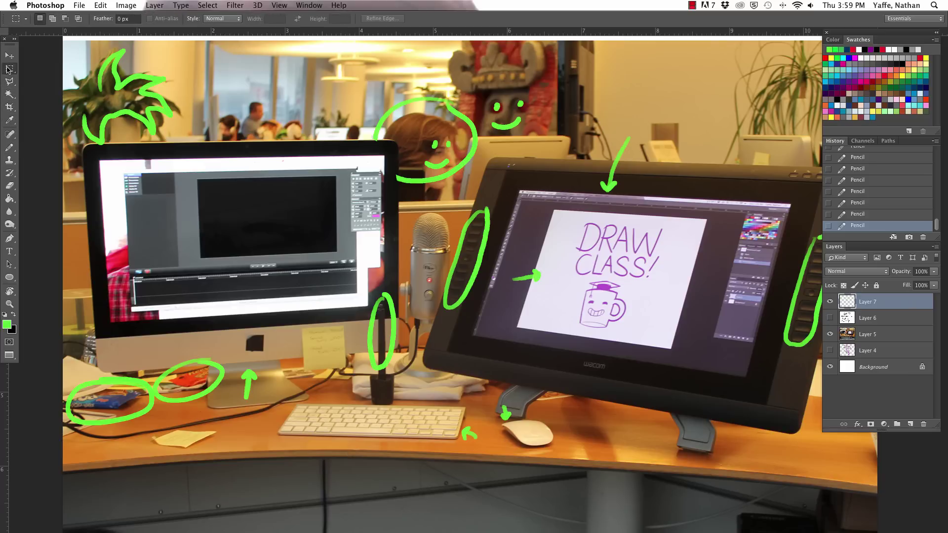
{"action": "left_click", "coordinate": [11, 148]}
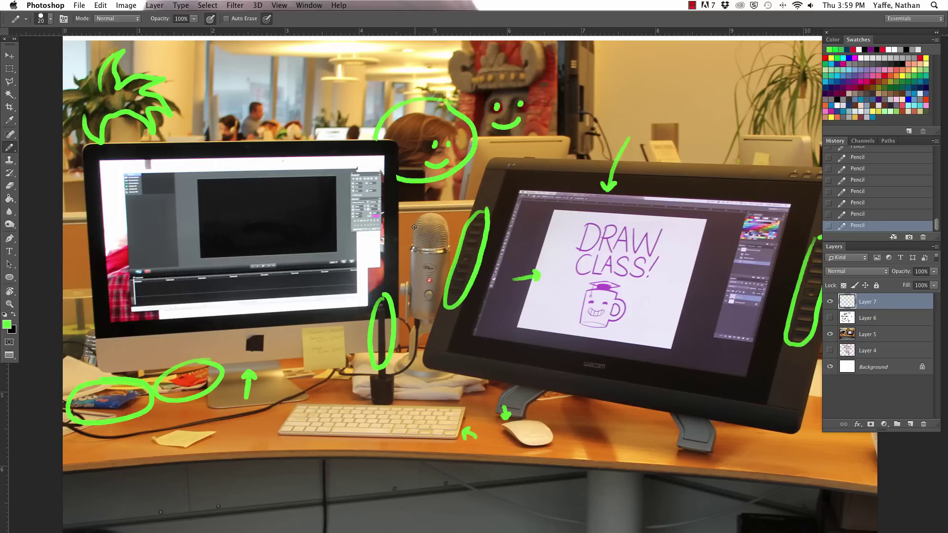
{"action": "mouse_move", "coordinate": [415, 226]}
{"action": "left_mouse_down"}
{"action": "mouse_move", "coordinate": [401, 290]}
{"action": "mouse_move", "coordinate": [408, 322]}
{"action": "mouse_move", "coordinate": [426, 322]}
{"action": "mouse_move", "coordinate": [447, 302]}
{"action": "mouse_move", "coordinate": [451, 260]}
{"action": "mouse_move", "coordinate": [441, 217]}
{"action": "mouse_move", "coordinate": [416, 226]}
{"action": "left_mouse_up"}
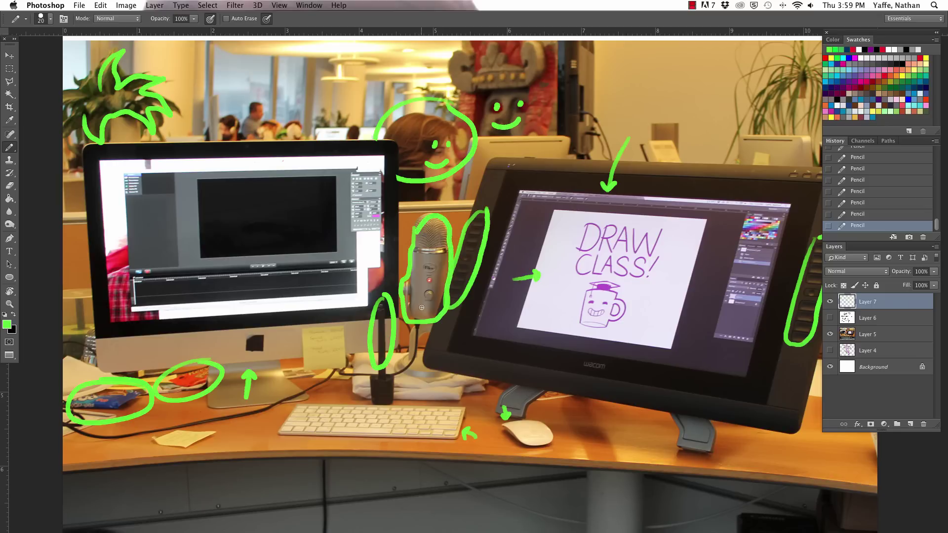
{"action": "left_click_drag", "start_coordinate": [418, 323], "coordinate": [417, 354]}
- Add rays above the microphone, then circle the left monitor's preview with a thumbs-up inside
{"action": "left_click_drag", "start_coordinate": [410, 206], "coordinate": [418, 214]}
{"action": "left_click_drag", "start_coordinate": [422, 198], "coordinate": [449, 211]}
{"action": "mouse_move", "coordinate": [188, 167]}
{"action": "left_mouse_down"}
{"action": "mouse_move", "coordinate": [148, 232]}
{"action": "mouse_move", "coordinate": [143, 195]}
{"action": "left_mouse_up"}
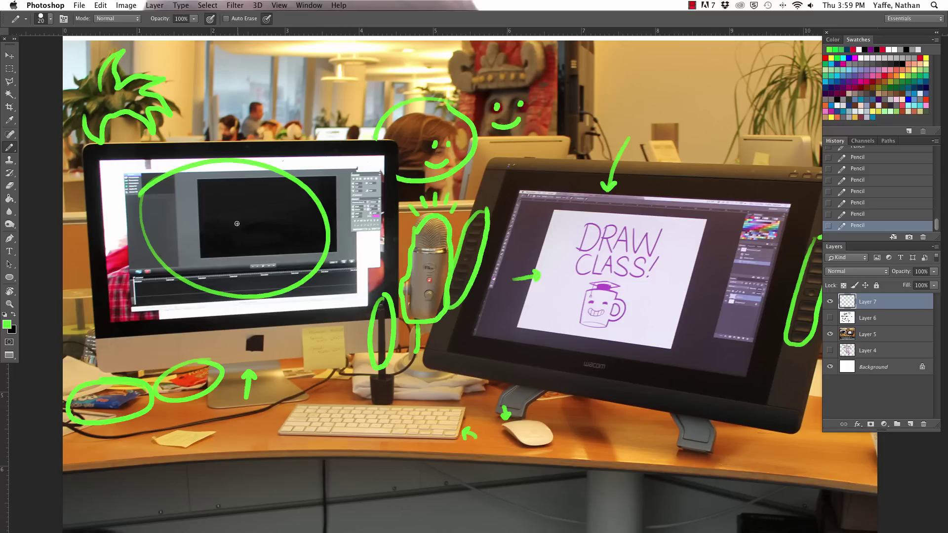
{"action": "mouse_move", "coordinate": [242, 208]}
{"action": "left_mouse_down"}
{"action": "mouse_move", "coordinate": [252, 228]}
{"action": "mouse_move", "coordinate": [245, 200]}
{"action": "mouse_move", "coordinate": [256, 211]}
{"action": "mouse_move", "coordinate": [250, 220]}
{"action": "left_mouse_up"}
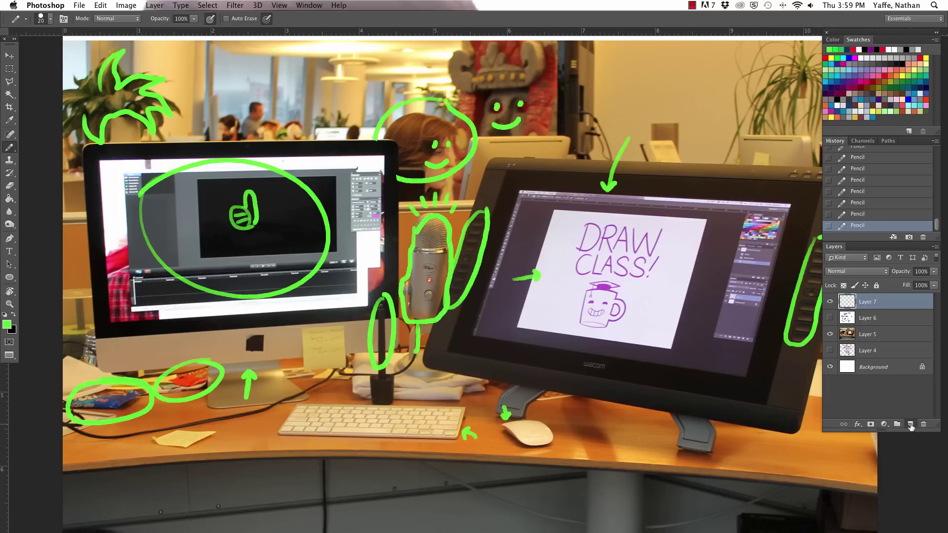
- Add a new Layer 8 and fill it white with the Paint Bucket
{"action": "left_click", "coordinate": [909, 422]}
{"action": "key", "text": "f"}
{"action": "key", "text": "f"}
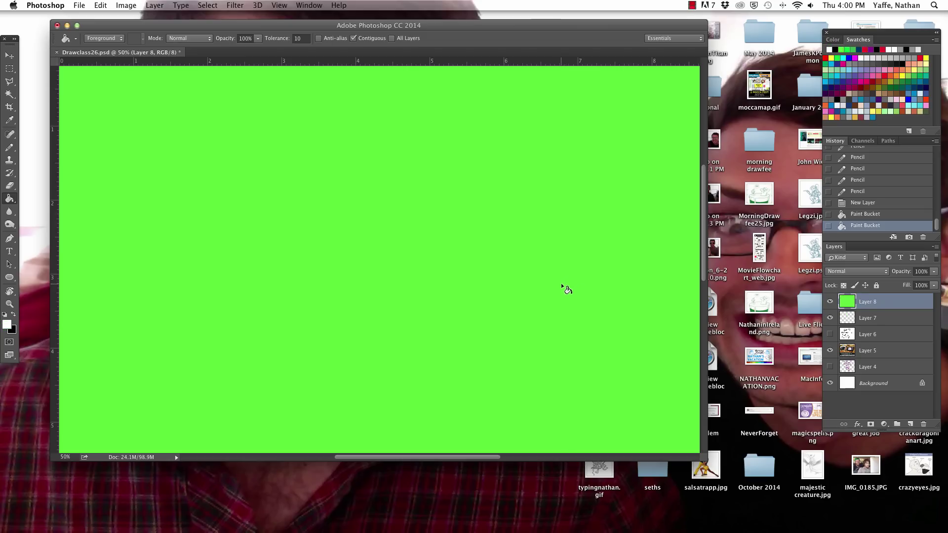
{"action": "left_click", "coordinate": [567, 281]}
{"action": "key", "text": "f"}
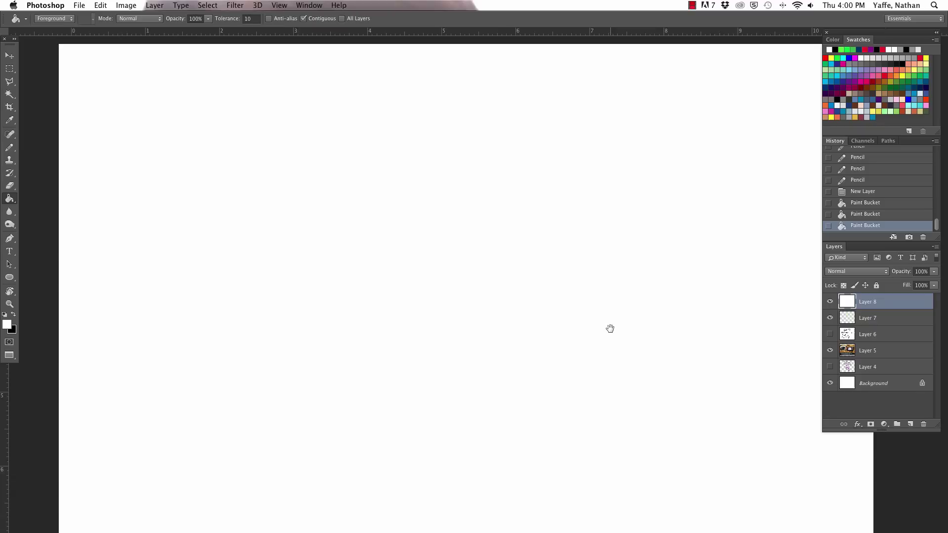
{"action": "key", "text": "a"}
- Set a black pencil at size 15, draw a first stroke on Layer 8, then undo it
{"action": "key", "text": "x"}
{"action": "key", "text": "b"}
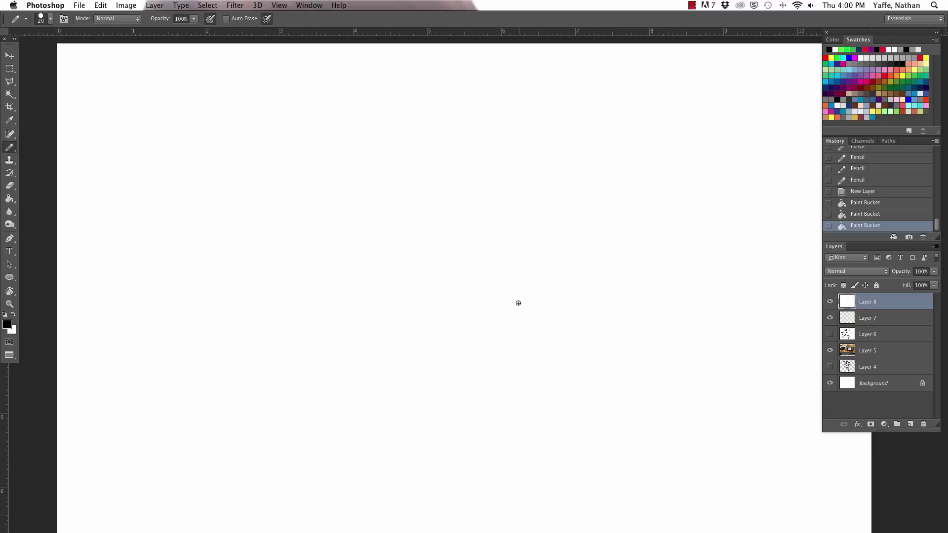
{"action": "key", "text": "bracketleft"}
{"action": "mouse_move", "coordinate": [371, 241]}
{"action": "left_mouse_down"}
{"action": "mouse_move", "coordinate": [289, 326]}
{"action": "mouse_move", "coordinate": [358, 313]}
{"action": "mouse_move", "coordinate": [372, 247]}
{"action": "mouse_move", "coordinate": [297, 312]}
{"action": "mouse_move", "coordinate": [277, 346]}
{"action": "mouse_move", "coordinate": [368, 256]}
{"action": "left_mouse_up"}
{"action": "key", "text": "ctrl+z"}
{"action": "left_click", "coordinate": [310, 5]}
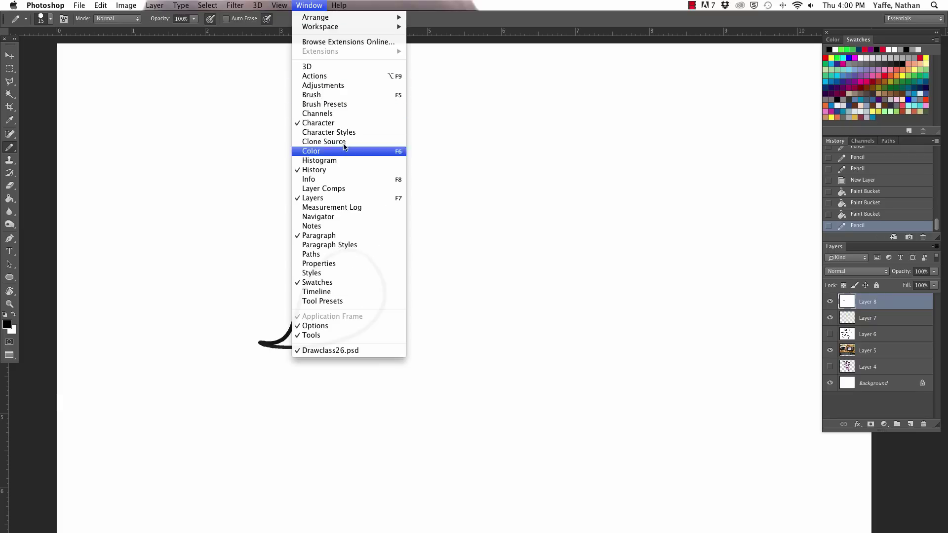
{"action": "left_click", "coordinate": [344, 105]}
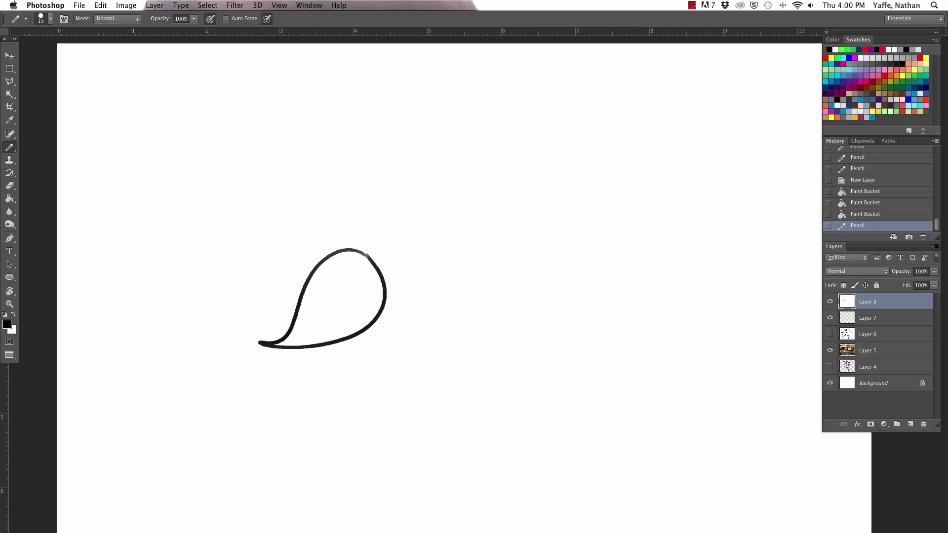
{"action": "mouse_move", "coordinate": [32, 277]}
{"action": "left_mouse_down"}
{"action": "mouse_move", "coordinate": [788, 412]}
{"action": "mouse_move", "coordinate": [536, 149]}
{"action": "mouse_move", "coordinate": [574, 157]}
{"action": "left_mouse_up"}
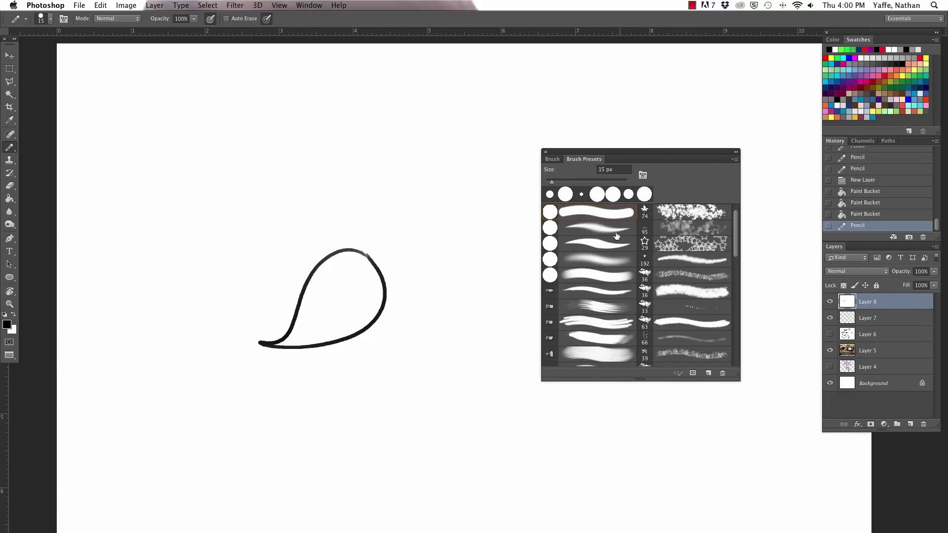
{"action": "left_click", "coordinate": [607, 247]}
{"action": "left_click", "coordinate": [552, 159]}
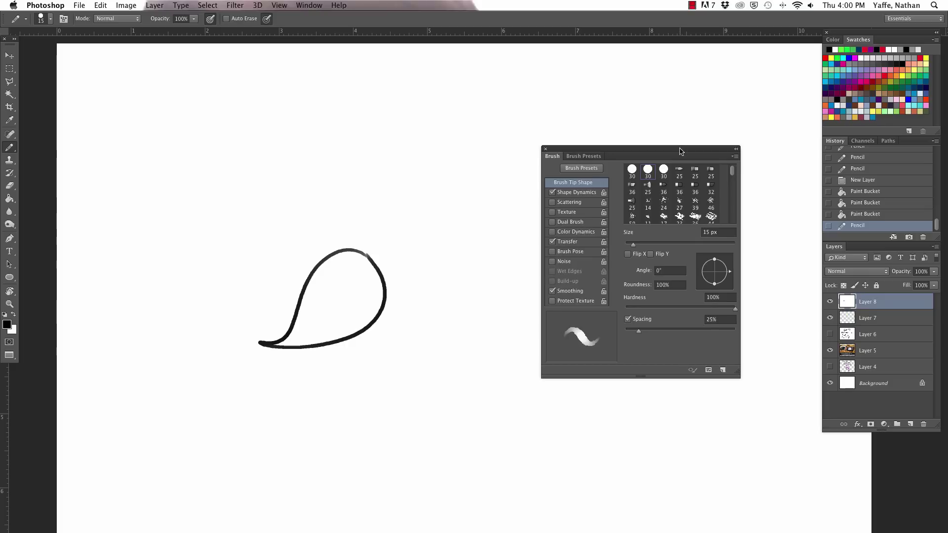
{"action": "left_click_drag", "start_coordinate": [622, 149], "coordinate": [603, 146]}
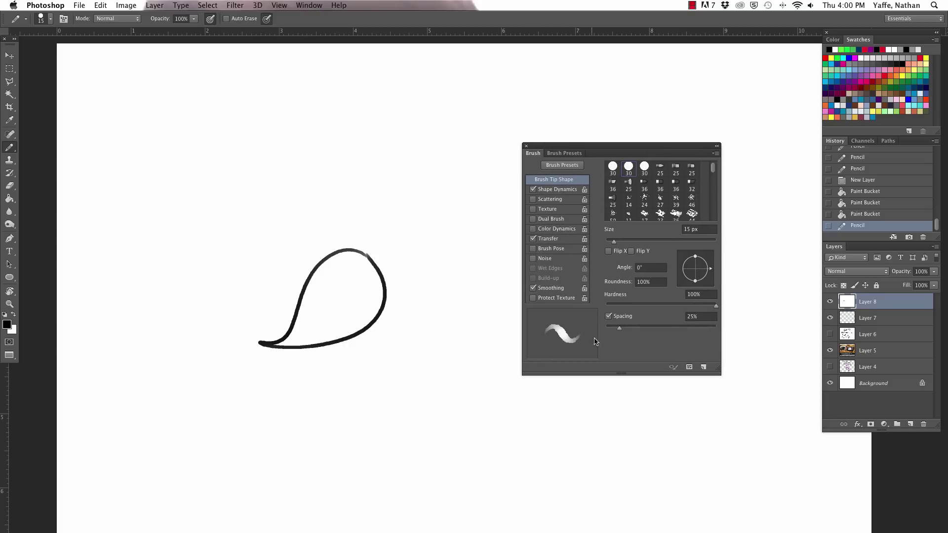
- Enlarge the pencil to size 50 and draw the paintbrush's long handle from the teardrop
{"action": "left_click", "coordinate": [526, 146]}
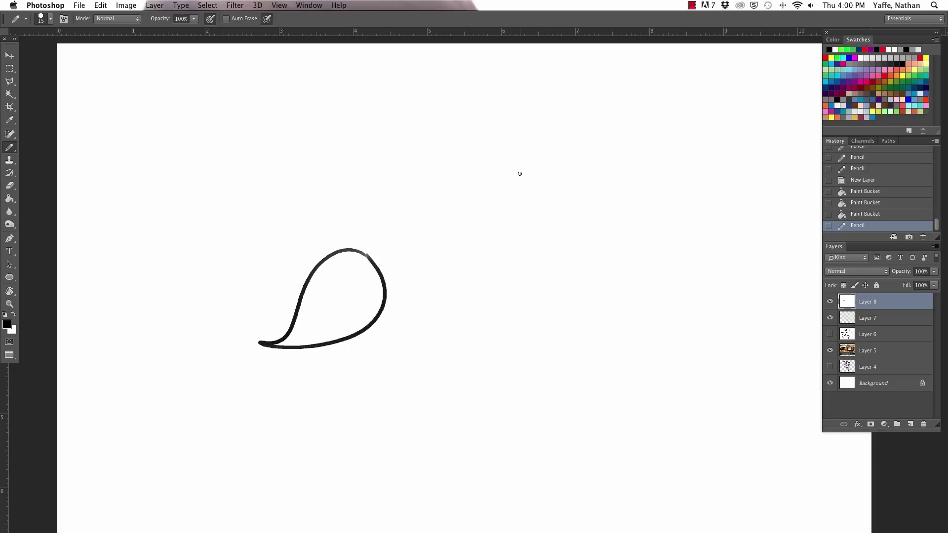
{"action": "mouse_move", "coordinate": [362, 263]}
{"action": "left_mouse_down"}
{"action": "mouse_move", "coordinate": [406, 197]}
{"action": "mouse_move", "coordinate": [492, 176]}
{"action": "mouse_move", "coordinate": [604, 184]}
{"action": "mouse_move", "coordinate": [631, 150]}
{"action": "left_mouse_up"}
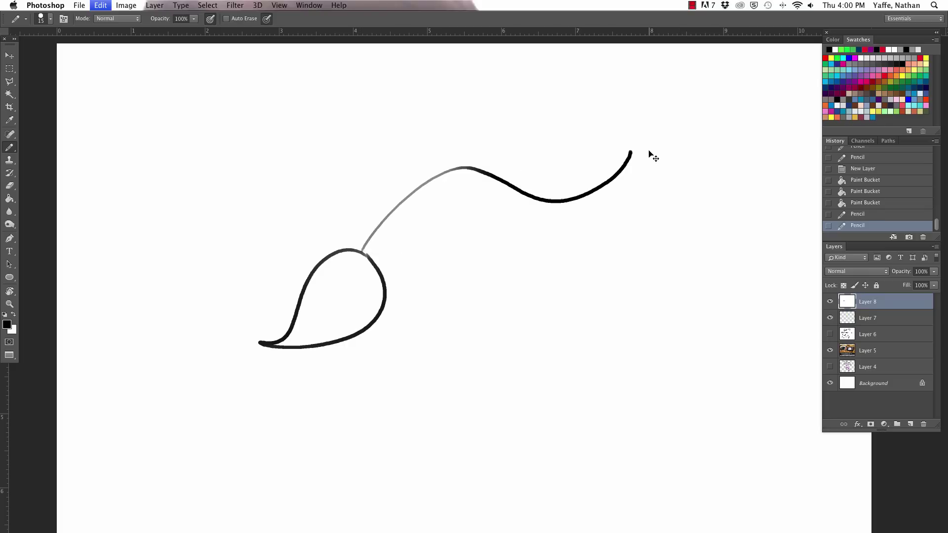
{"action": "key", "text": "super+z"}
{"action": "key", "text": "]"}
{"action": "key", "text": "]"}
{"action": "key", "text": "]"}
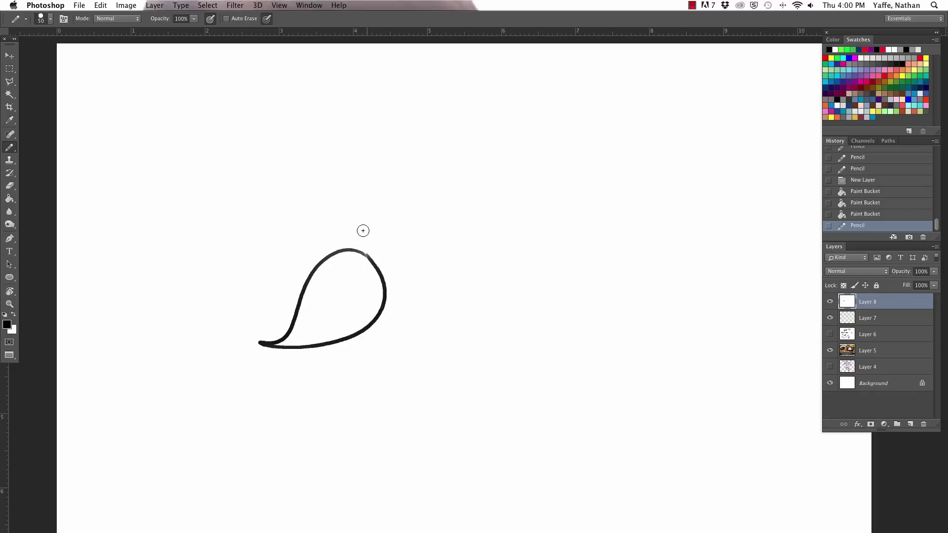
{"action": "mouse_move", "coordinate": [356, 251]}
{"action": "left_mouse_down"}
{"action": "mouse_move", "coordinate": [433, 158]}
{"action": "mouse_move", "coordinate": [579, 119]}
{"action": "mouse_move", "coordinate": [646, 86]}
{"action": "mouse_move", "coordinate": [425, 237]}
{"action": "mouse_move", "coordinate": [406, 199]}
{"action": "mouse_move", "coordinate": [560, 82]}
{"action": "left_mouse_up"}
{"action": "key", "text": "super+z"}
{"action": "mouse_move", "coordinate": [385, 272]}
{"action": "left_mouse_down"}
{"action": "mouse_move", "coordinate": [514, 153]}
{"action": "mouse_move", "coordinate": [565, 81]}
{"action": "left_mouse_up"}
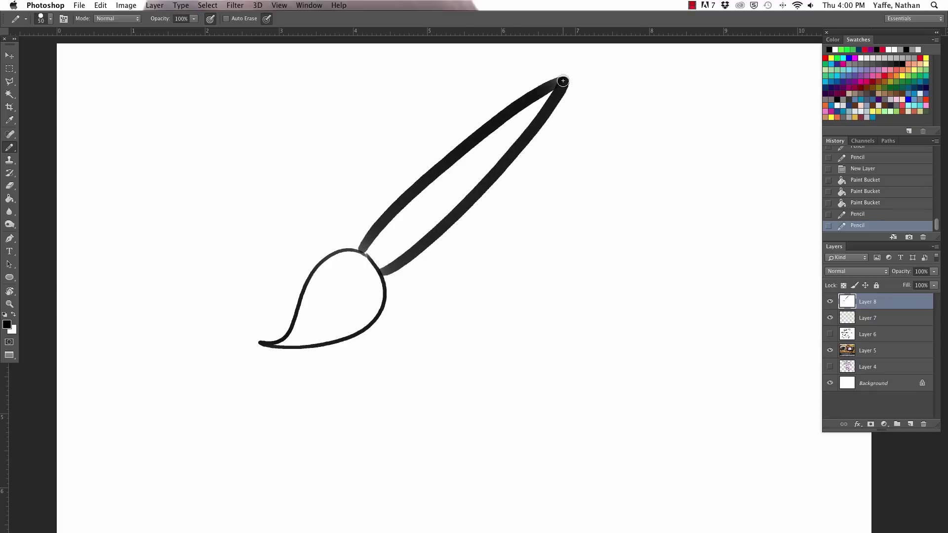
- Add the ferrule band, dark-shaded bristles at the tip and a grey band across the handle
{"action": "mouse_move", "coordinate": [366, 249]}
{"action": "left_mouse_down"}
{"action": "mouse_move", "coordinate": [397, 269]}
{"action": "mouse_move", "coordinate": [359, 246]}
{"action": "mouse_move", "coordinate": [320, 268]}
{"action": "mouse_move", "coordinate": [288, 326]}
{"action": "mouse_move", "coordinate": [264, 340]}
{"action": "mouse_move", "coordinate": [336, 337]}
{"action": "mouse_move", "coordinate": [374, 260]}
{"action": "mouse_move", "coordinate": [381, 267]}
{"action": "mouse_move", "coordinate": [376, 307]}
{"action": "mouse_move", "coordinate": [274, 346]}
{"action": "mouse_move", "coordinate": [321, 299]}
{"action": "left_mouse_up"}
{"action": "key", "text": "super+z"}
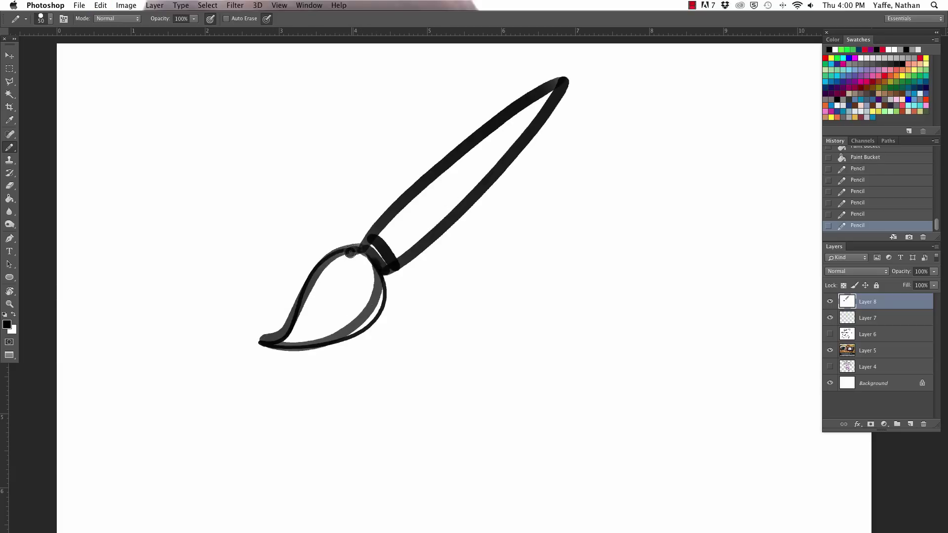
{"action": "mouse_move", "coordinate": [360, 249]}
{"action": "left_mouse_down"}
{"action": "mouse_move", "coordinate": [316, 308]}
{"action": "mouse_move", "coordinate": [343, 286]}
{"action": "mouse_move", "coordinate": [333, 309]}
{"action": "mouse_move", "coordinate": [345, 328]}
{"action": "mouse_move", "coordinate": [336, 275]}
{"action": "mouse_move", "coordinate": [275, 341]}
{"action": "mouse_move", "coordinate": [285, 345]}
{"action": "mouse_move", "coordinate": [300, 315]}
{"action": "mouse_move", "coordinate": [370, 306]}
{"action": "left_mouse_up"}
{"action": "left_click_drag", "start_coordinate": [375, 272], "coordinate": [367, 321]}
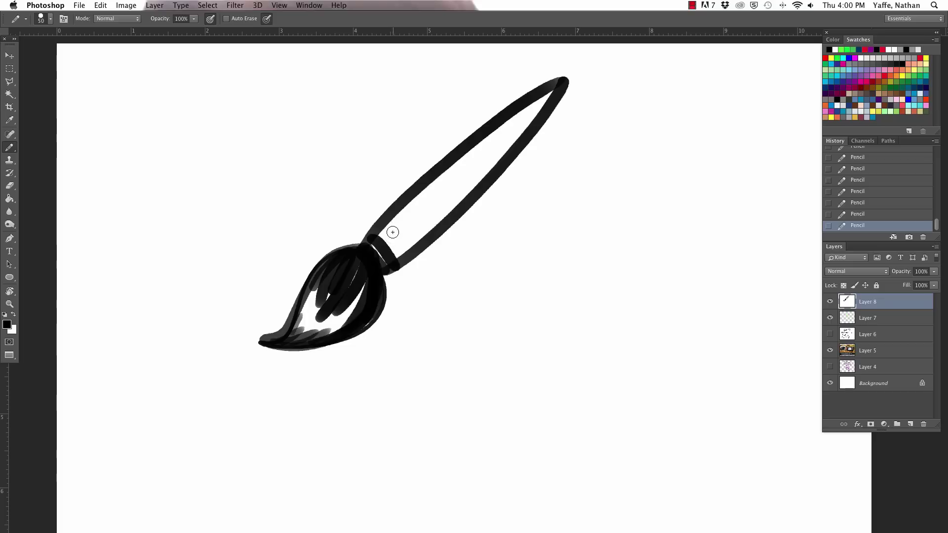
{"action": "left_click_drag", "start_coordinate": [401, 206], "coordinate": [428, 242]}
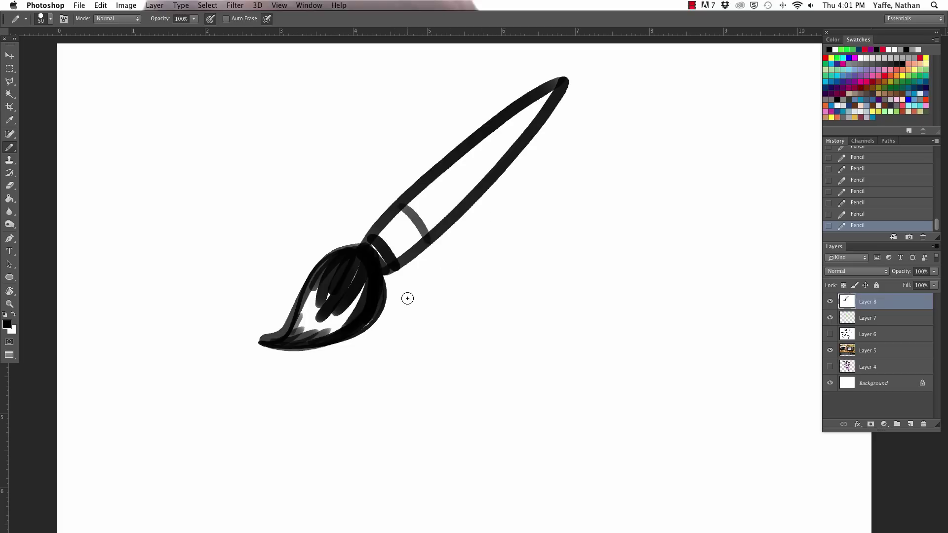
{"action": "key", "text": "v"}
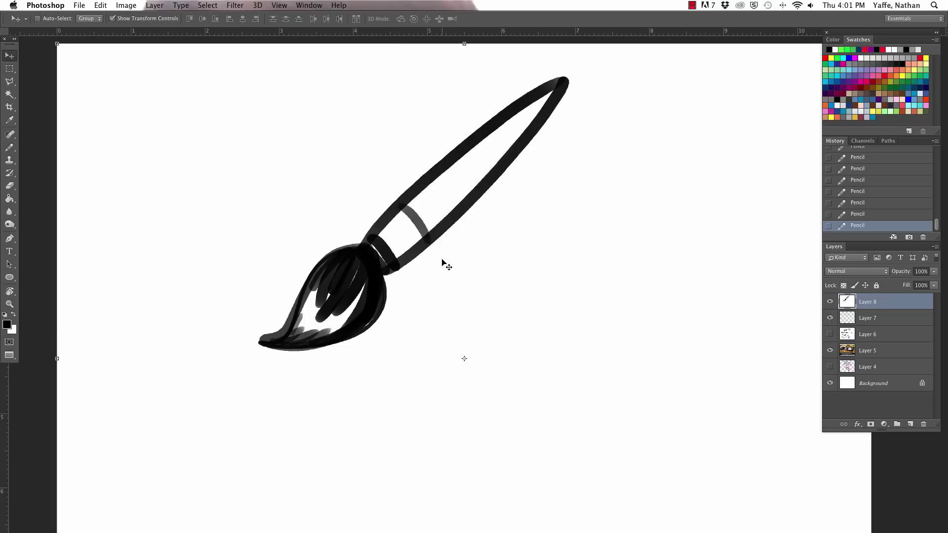
- Add a new Layer 9 and draw a small squiggle near the top with a smaller pencil
{"action": "left_click", "coordinate": [910, 424]}
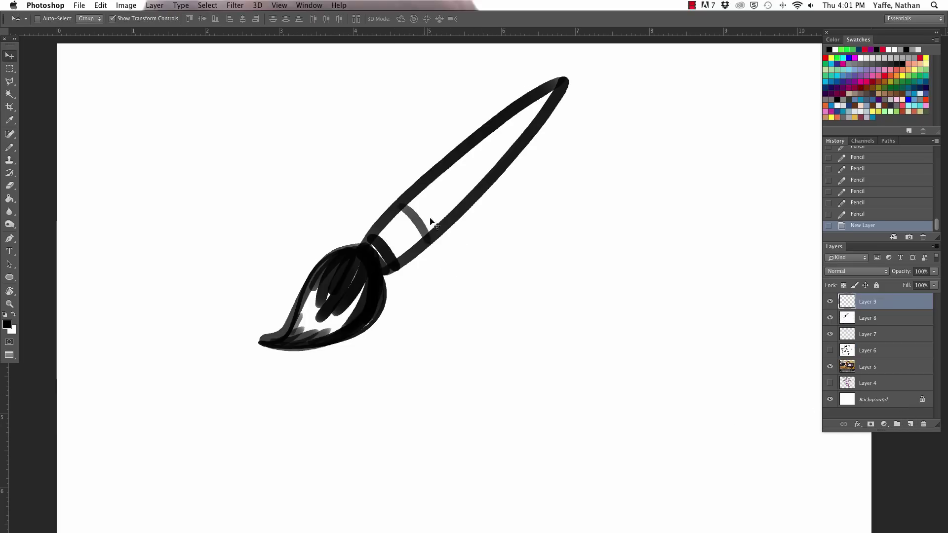
{"action": "key", "text": "b"}
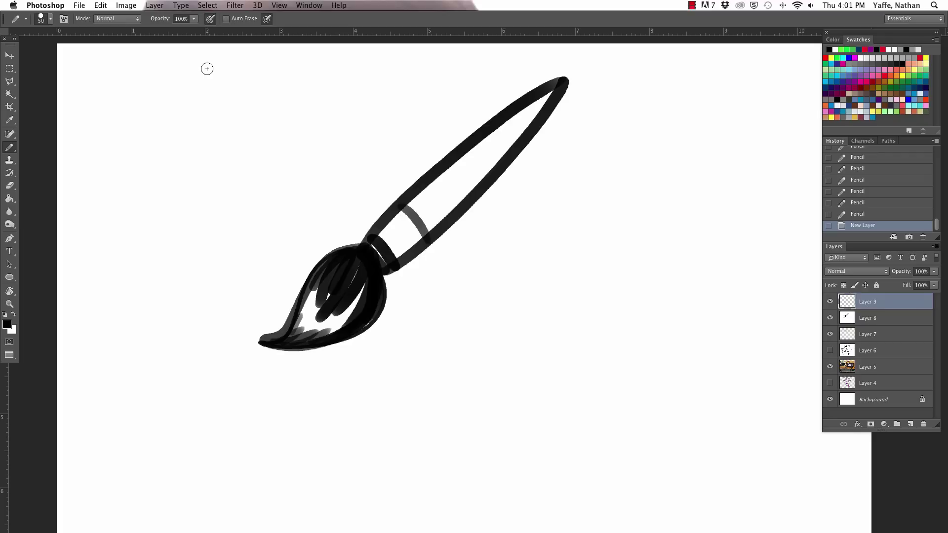
{"action": "key", "text": "bracketleft"}
{"action": "key", "text": "bracketleft"}
{"action": "key", "text": "bracketleft"}
{"action": "mouse_move", "coordinate": [277, 120]}
{"action": "left_mouse_down"}
{"action": "mouse_move", "coordinate": [270, 138]}
{"action": "mouse_move", "coordinate": [283, 151]}
{"action": "mouse_move", "coordinate": [298, 148]}
{"action": "mouse_move", "coordinate": [306, 134]}
{"action": "mouse_move", "coordinate": [301, 115]}
{"action": "mouse_move", "coordinate": [313, 106]}
{"action": "mouse_move", "coordinate": [331, 124]}
{"action": "mouse_move", "coordinate": [345, 99]}
{"action": "mouse_move", "coordinate": [368, 107]}
{"action": "mouse_move", "coordinate": [378, 88]}
{"action": "mouse_move", "coordinate": [380, 105]}
{"action": "mouse_move", "coordinate": [344, 147]}
{"action": "left_mouse_up"}
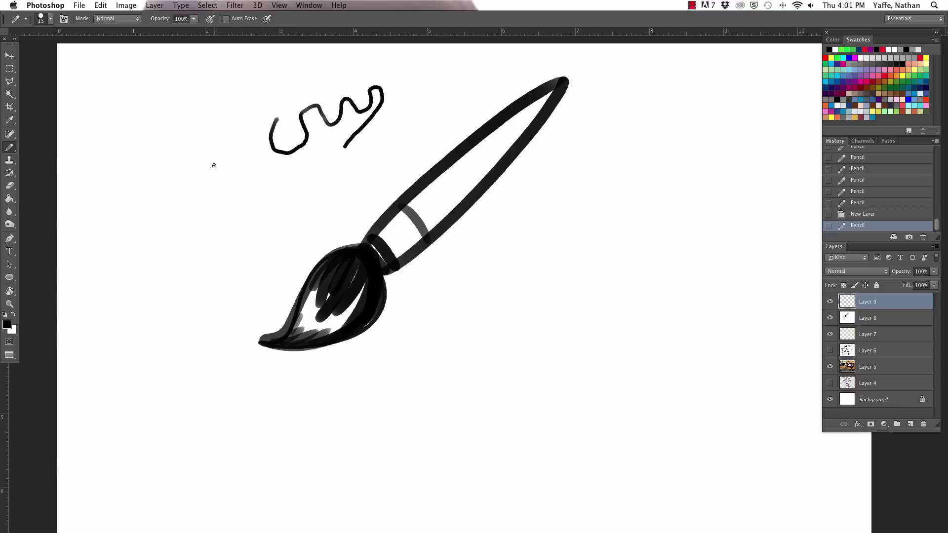
- At pencil size 40, draw black and grey wavy lines around the paintbrush, then erase the top squiggle
{"action": "key", "text": "bracketright"}
{"action": "key", "text": "bracketright"}
{"action": "key", "text": "bracketright"}
{"action": "mouse_move", "coordinate": [205, 189]}
{"action": "left_mouse_down"}
{"action": "mouse_move", "coordinate": [195, 337]}
{"action": "mouse_move", "coordinate": [206, 379]}
{"action": "mouse_move", "coordinate": [246, 414]}
{"action": "mouse_move", "coordinate": [293, 424]}
{"action": "mouse_move", "coordinate": [386, 363]}
{"action": "mouse_move", "coordinate": [456, 352]}
{"action": "mouse_move", "coordinate": [488, 329]}
{"action": "mouse_move", "coordinate": [482, 290]}
{"action": "mouse_move", "coordinate": [517, 248]}
{"action": "mouse_move", "coordinate": [557, 285]}
{"action": "mouse_move", "coordinate": [540, 336]}
{"action": "mouse_move", "coordinate": [564, 360]}
{"action": "mouse_move", "coordinate": [553, 385]}
{"action": "mouse_move", "coordinate": [295, 457]}
{"action": "left_mouse_up"}
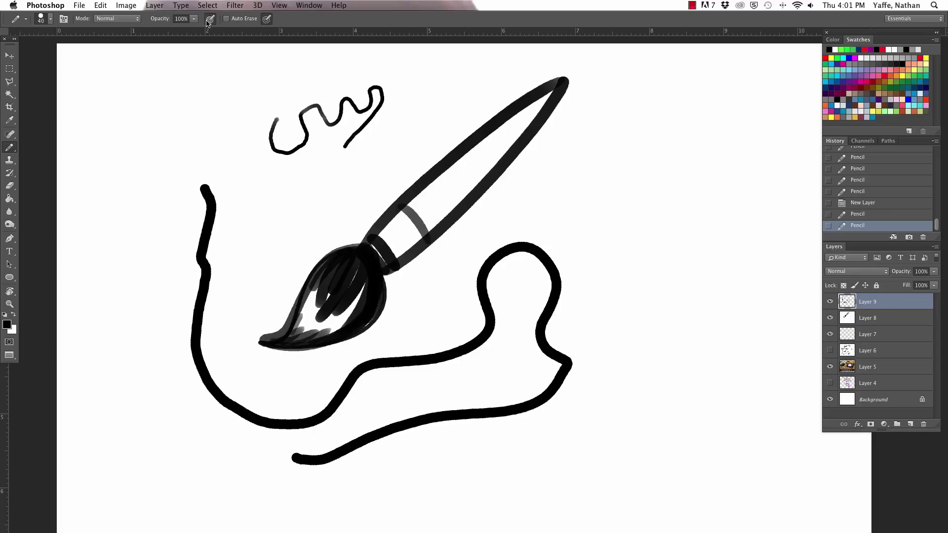
{"action": "mouse_move", "coordinate": [170, 108]}
{"action": "left_mouse_down"}
{"action": "mouse_move", "coordinate": [144, 154]}
{"action": "mouse_move", "coordinate": [143, 297]}
{"action": "mouse_move", "coordinate": [183, 416]}
{"action": "mouse_move", "coordinate": [276, 472]}
{"action": "mouse_move", "coordinate": [426, 435]}
{"action": "mouse_move", "coordinate": [558, 430]}
{"action": "mouse_move", "coordinate": [588, 316]}
{"action": "mouse_move", "coordinate": [640, 222]}
{"action": "mouse_move", "coordinate": [622, 300]}
{"action": "mouse_move", "coordinate": [662, 328]}
{"action": "mouse_move", "coordinate": [656, 299]}
{"action": "mouse_move", "coordinate": [674, 247]}
{"action": "mouse_move", "coordinate": [718, 181]}
{"action": "left_mouse_up"}
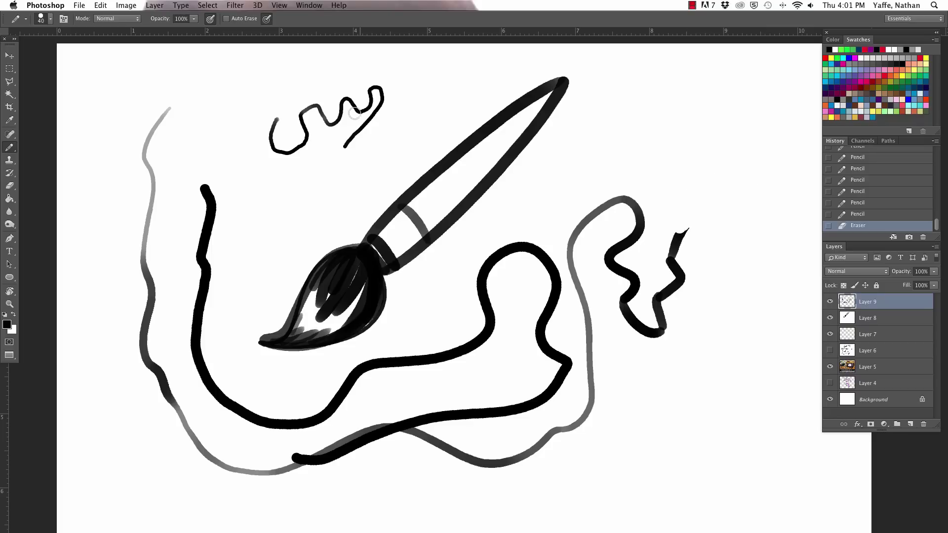
{"action": "mouse_move", "coordinate": [355, 113]}
{"action": "left_mouse_down"}
{"action": "mouse_move", "coordinate": [333, 160]}
{"action": "mouse_move", "coordinate": [367, 102]}
{"action": "mouse_move", "coordinate": [361, 85]}
{"action": "mouse_move", "coordinate": [299, 143]}
{"action": "mouse_move", "coordinate": [316, 98]}
{"action": "mouse_move", "coordinate": [279, 133]}
{"action": "mouse_move", "coordinate": [279, 153]}
{"action": "left_mouse_up"}
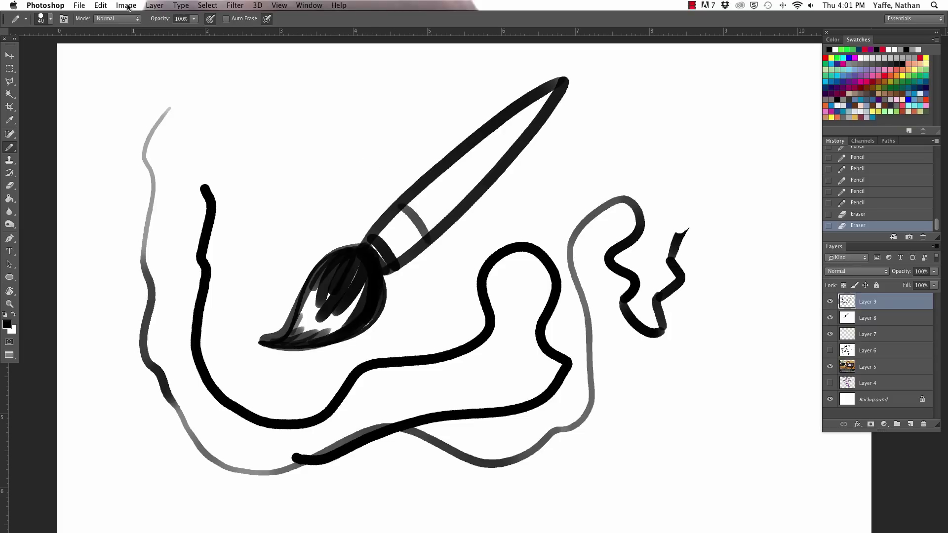
- Draw curving black and grey strokes trailing from the paintbrush bristles like flowing paint
{"action": "key", "text": "super+equal"}
{"action": "key", "text": "super+equal"}
{"action": "key", "text": "super+equal"}
{"action": "key", "text": "super+equal"}
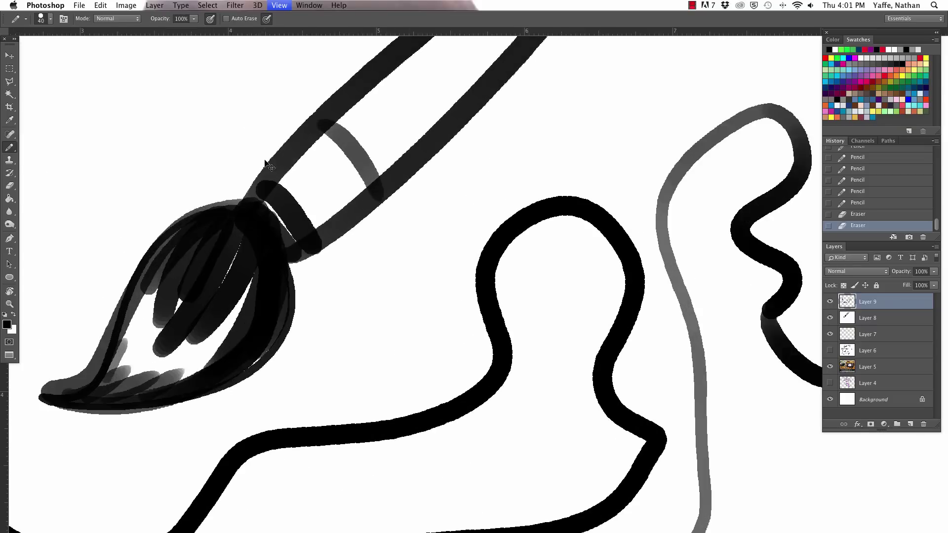
{"action": "key", "text": "super+minus"}
{"action": "key", "text": "super+minus"}
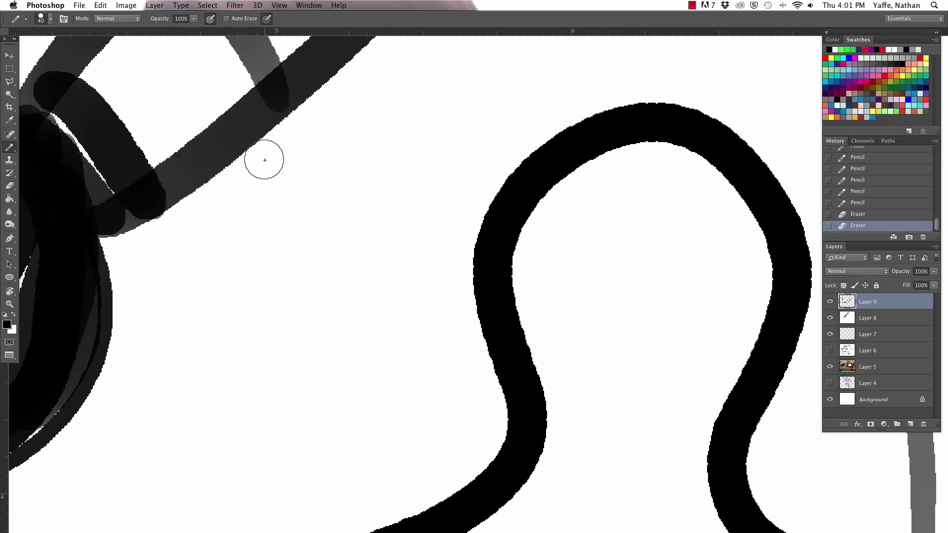
{"action": "mouse_move", "coordinate": [301, 217]}
{"action": "left_mouse_down"}
{"action": "mouse_move", "coordinate": [292, 364]}
{"action": "mouse_move", "coordinate": [240, 372]}
{"action": "left_mouse_up"}
{"action": "mouse_move", "coordinate": [238, 323]}
{"action": "left_mouse_down"}
{"action": "mouse_move", "coordinate": [195, 339]}
{"action": "mouse_move", "coordinate": [158, 455]}
{"action": "mouse_move", "coordinate": [112, 467]}
{"action": "mouse_move", "coordinate": [207, 488]}
{"action": "left_mouse_up"}
{"action": "mouse_move", "coordinate": [269, 480]}
{"action": "left_mouse_down"}
{"action": "mouse_move", "coordinate": [327, 458]}
{"action": "mouse_move", "coordinate": [373, 369]}
{"action": "mouse_move", "coordinate": [381, 316]}
{"action": "mouse_move", "coordinate": [367, 252]}
{"action": "mouse_move", "coordinate": [377, 166]}
{"action": "mouse_move", "coordinate": [412, 143]}
{"action": "left_mouse_up"}
{"action": "key", "text": "super+minus"}
{"action": "key", "text": "super+minus"}
{"action": "key", "text": "super+minus"}
{"action": "key", "text": "super+minus"}
{"action": "key", "text": "super+minus"}
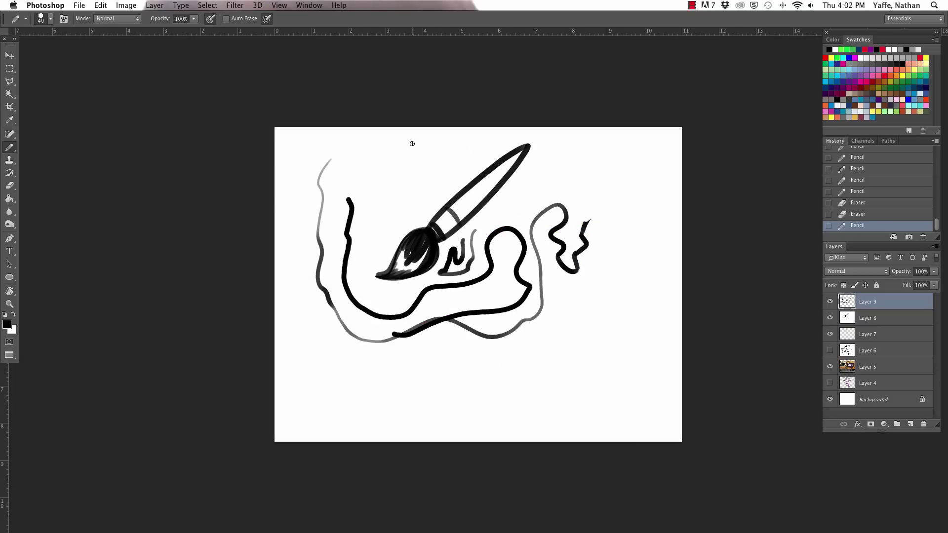
{"action": "key", "text": "super+plus"}
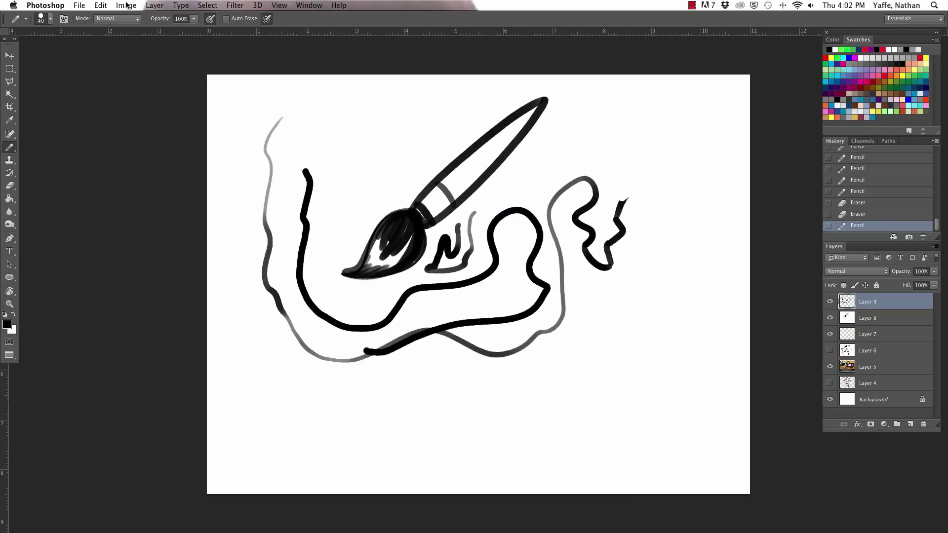
{"action": "left_click", "coordinate": [126, 5]}
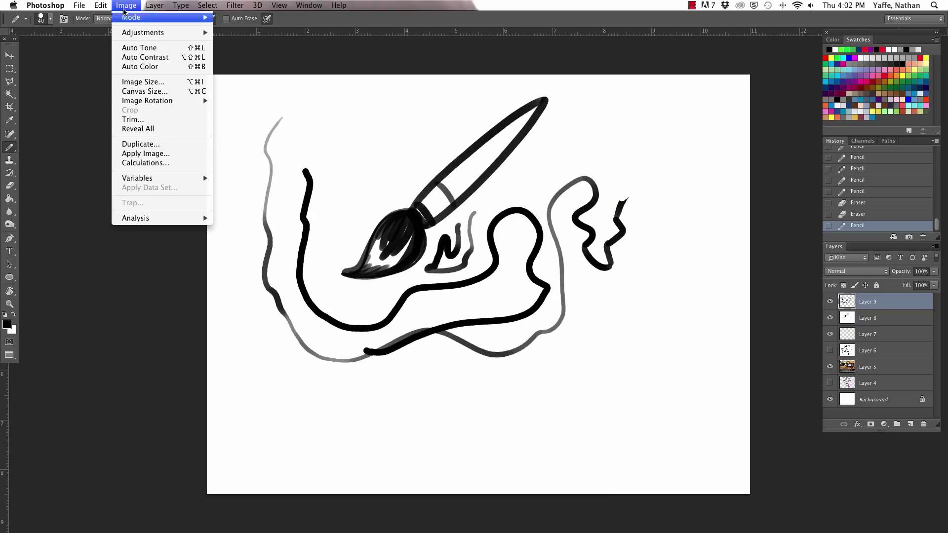
{"action": "left_click", "coordinate": [134, 87]}
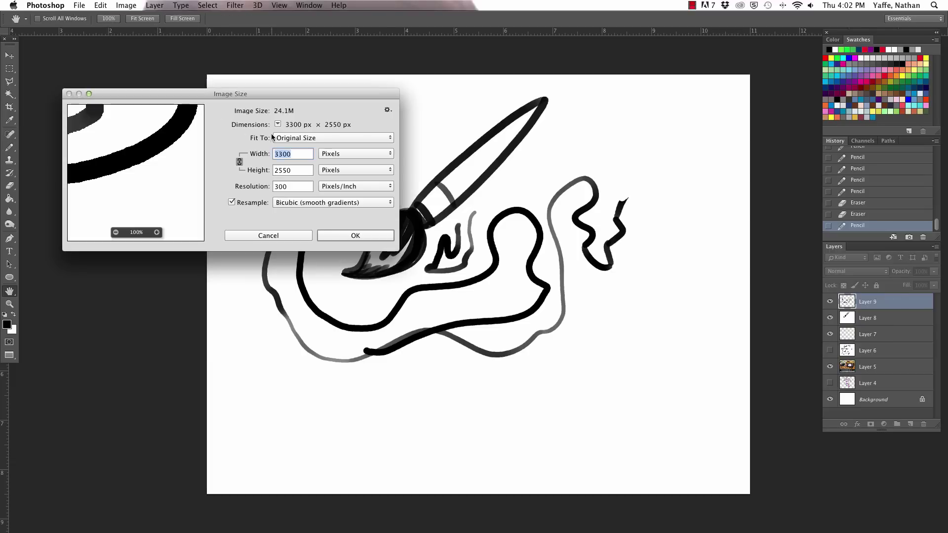
{"action": "left_click_drag", "start_coordinate": [399, 251], "coordinate": [496, 379]}
{"action": "left_click", "coordinate": [452, 154]}
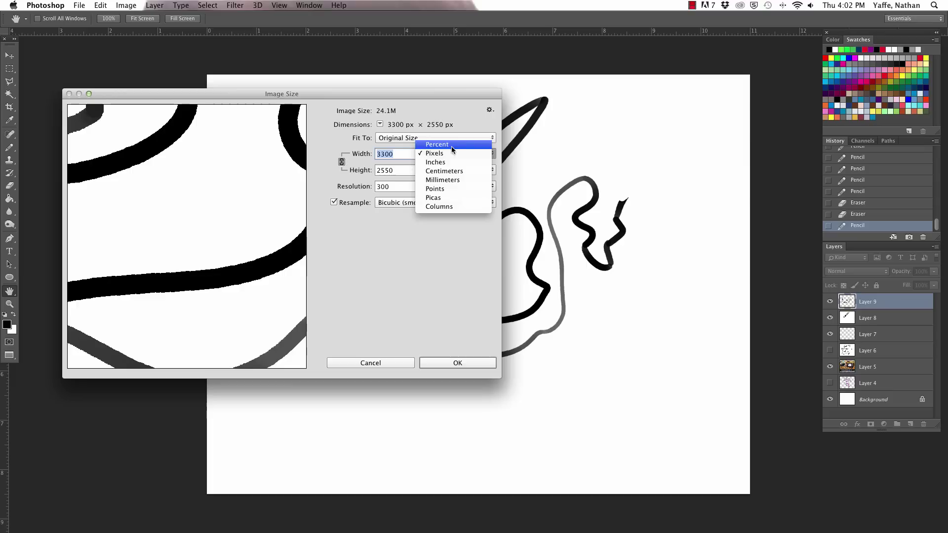
{"action": "left_click", "coordinate": [455, 162]}
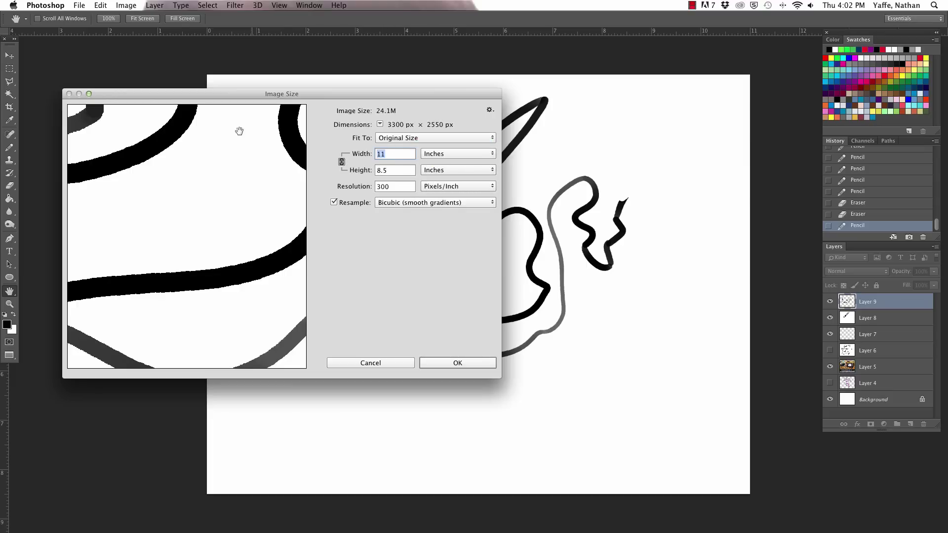
{"action": "double_click", "coordinate": [391, 187]}
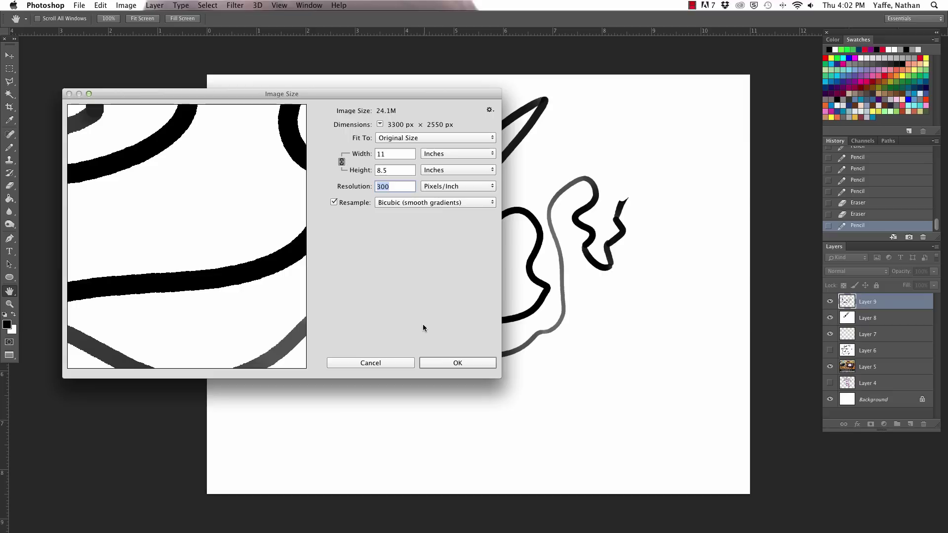
{"action": "left_click", "coordinate": [433, 363]}
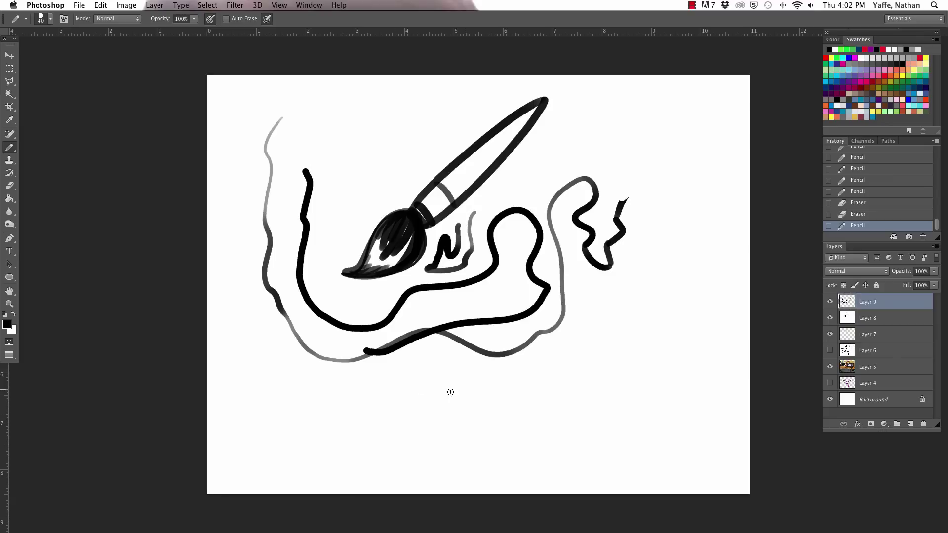
- Draw a wisp, a pot shape and a gear-like creature with an eye below the brush
{"action": "mouse_move", "coordinate": [620, 374]}
{"action": "left_mouse_down"}
{"action": "mouse_move", "coordinate": [591, 388]}
{"action": "mouse_move", "coordinate": [625, 385]}
{"action": "mouse_move", "coordinate": [569, 379]}
{"action": "mouse_move", "coordinate": [550, 402]}
{"action": "mouse_move", "coordinate": [554, 416]}
{"action": "mouse_move", "coordinate": [613, 376]}
{"action": "mouse_move", "coordinate": [589, 399]}
{"action": "mouse_move", "coordinate": [617, 465]}
{"action": "left_mouse_up"}
{"action": "mouse_move", "coordinate": [632, 367]}
{"action": "left_mouse_down"}
{"action": "mouse_move", "coordinate": [654, 369]}
{"action": "mouse_move", "coordinate": [658, 391]}
{"action": "mouse_move", "coordinate": [665, 464]}
{"action": "left_mouse_up"}
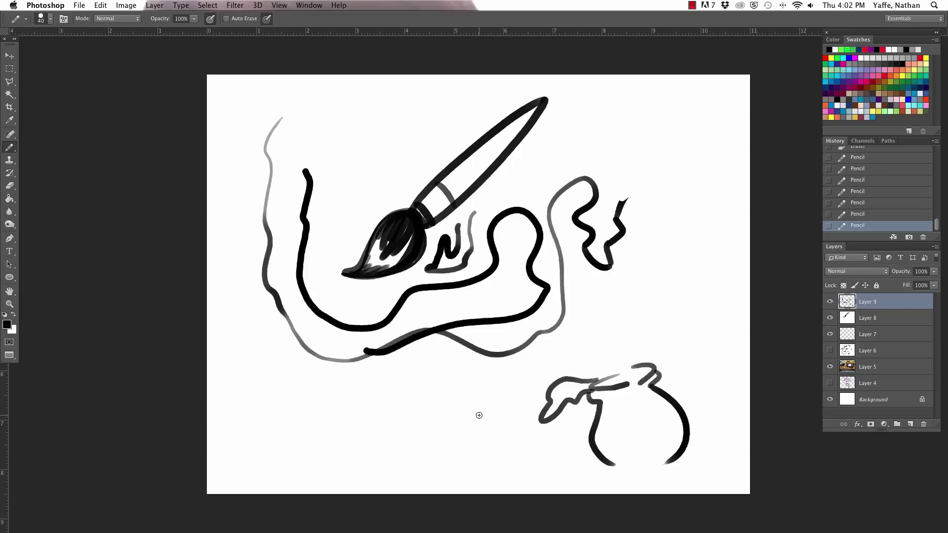
{"action": "mouse_move", "coordinate": [479, 416]}
{"action": "left_mouse_down"}
{"action": "mouse_move", "coordinate": [517, 435]}
{"action": "mouse_move", "coordinate": [509, 468]}
{"action": "left_mouse_up"}
{"action": "mouse_move", "coordinate": [489, 433]}
{"action": "left_mouse_down"}
{"action": "mouse_move", "coordinate": [475, 410]}
{"action": "mouse_move", "coordinate": [445, 418]}
{"action": "mouse_move", "coordinate": [453, 427]}
{"action": "mouse_move", "coordinate": [438, 479]}
{"action": "mouse_move", "coordinate": [471, 487]}
{"action": "mouse_move", "coordinate": [468, 456]}
{"action": "left_mouse_up"}
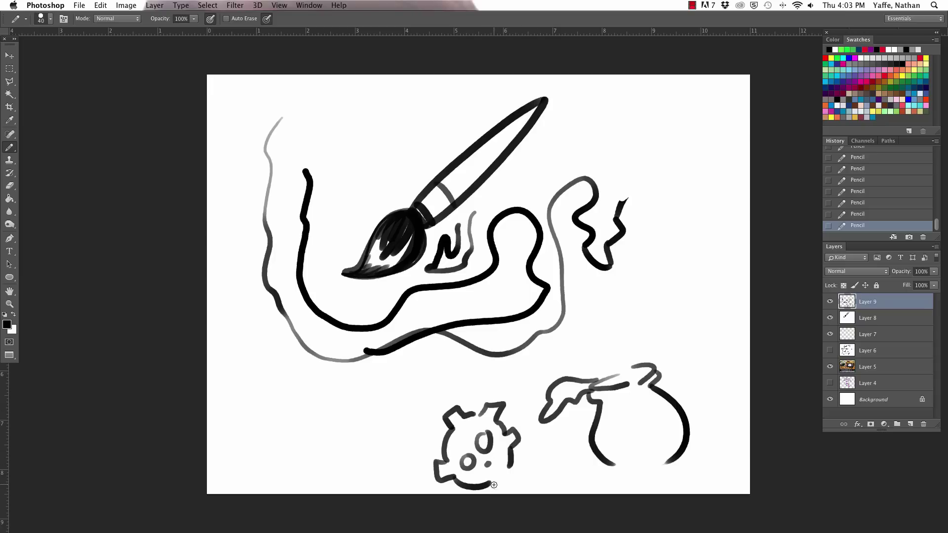
{"action": "mouse_move", "coordinate": [494, 485]}
{"action": "left_mouse_down"}
{"action": "mouse_move", "coordinate": [506, 488]}
{"action": "mouse_move", "coordinate": [510, 464]}
{"action": "left_mouse_up"}
- Add smoke puffs around the creature, then shrink the pencil to 35 and draw a small curl
{"action": "mouse_move", "coordinate": [498, 387]}
{"action": "left_mouse_down"}
{"action": "mouse_move", "coordinate": [531, 358]}
{"action": "mouse_move", "coordinate": [504, 391]}
{"action": "mouse_move", "coordinate": [533, 363]}
{"action": "left_mouse_up"}
{"action": "mouse_move", "coordinate": [435, 401]}
{"action": "left_mouse_down"}
{"action": "mouse_move", "coordinate": [420, 391]}
{"action": "mouse_move", "coordinate": [435, 406]}
{"action": "left_mouse_up"}
{"action": "mouse_move", "coordinate": [411, 486]}
{"action": "left_mouse_down"}
{"action": "mouse_move", "coordinate": [402, 477]}
{"action": "mouse_move", "coordinate": [423, 478]}
{"action": "left_mouse_up"}
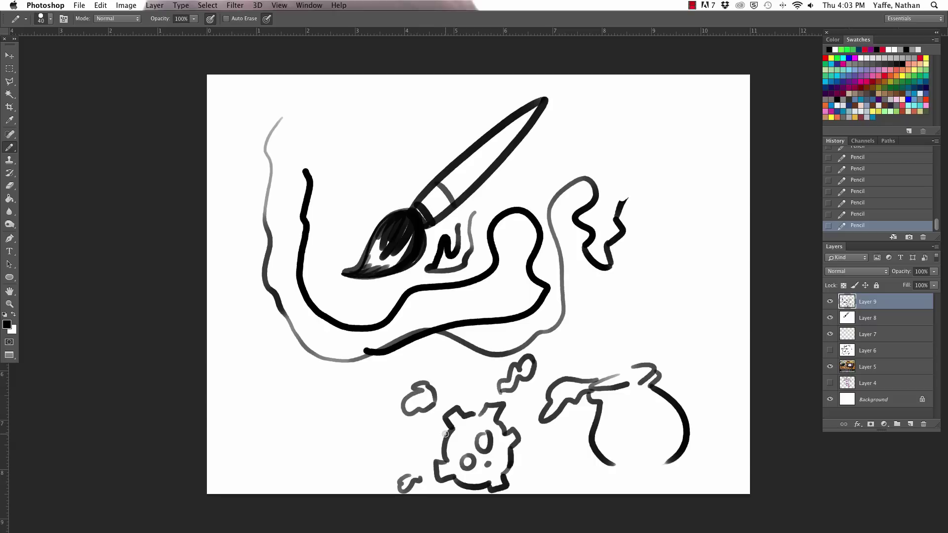
{"action": "key", "text": "bracketleft"}
{"action": "left_click_drag", "start_coordinate": [323, 386], "coordinate": [316, 419]}
{"action": "left_click", "coordinate": [860, 192]}
{"action": "left_click", "coordinate": [859, 181]}
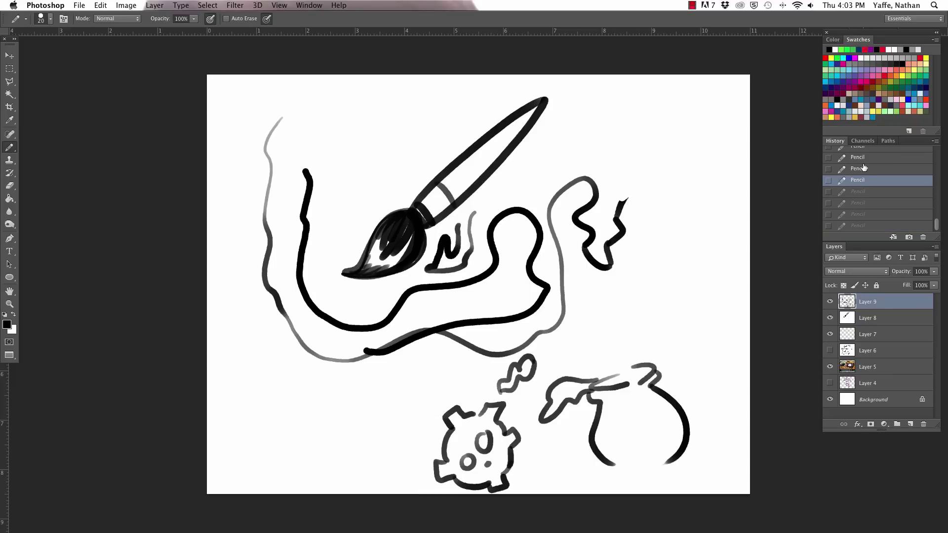
{"action": "left_click", "coordinate": [862, 168]}
{"action": "left_click", "coordinate": [869, 159]}
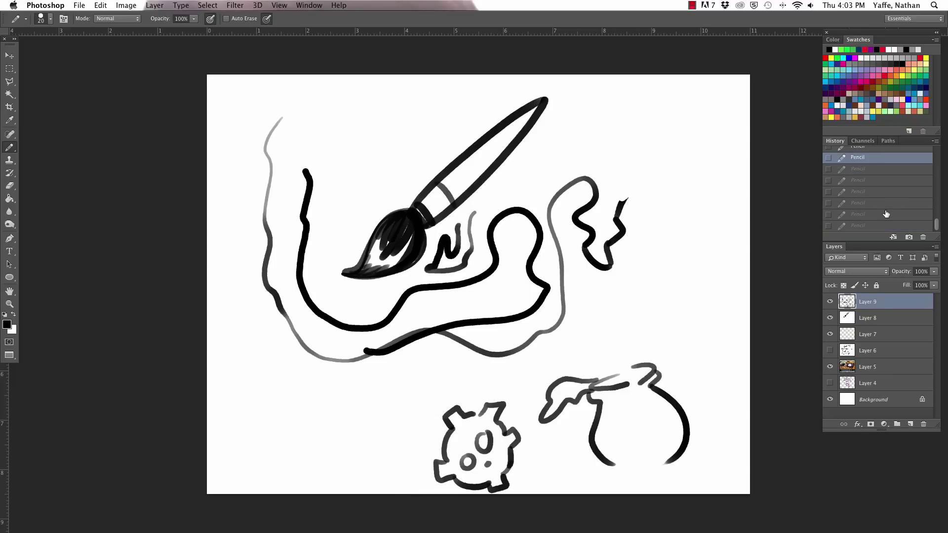
{"action": "left_click", "coordinate": [884, 215]}
{"action": "left_click", "coordinate": [877, 225]}
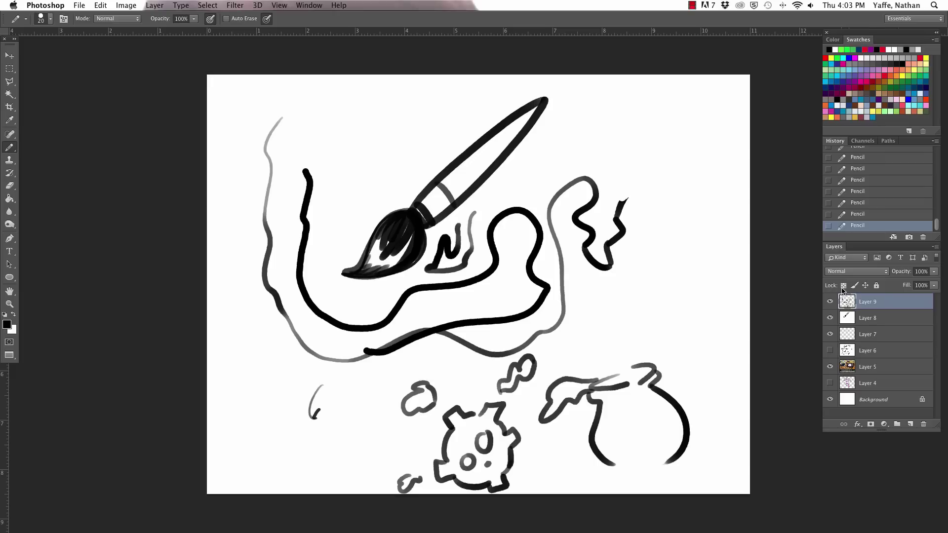
{"action": "left_click", "coordinate": [883, 349]}
{"action": "left_click", "coordinate": [877, 322]}
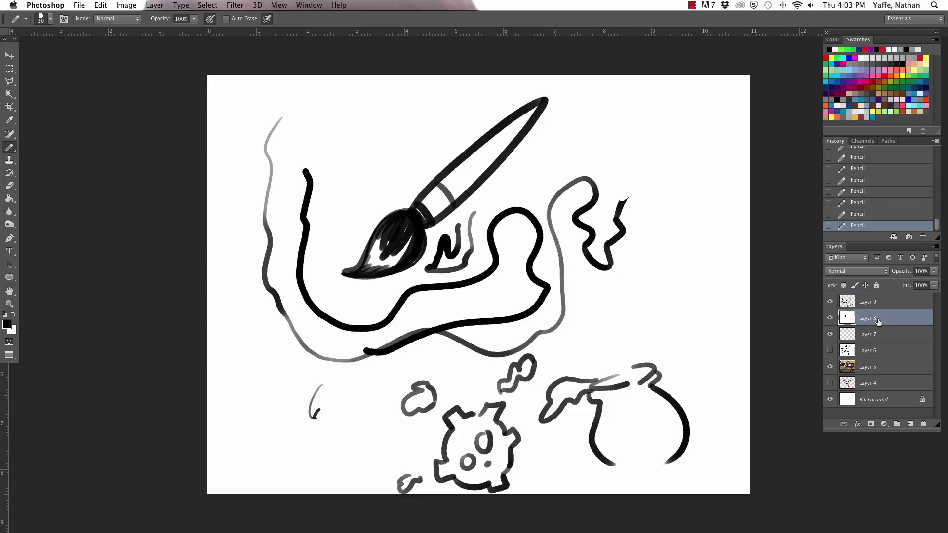
{"action": "left_click", "coordinate": [878, 302]}
{"action": "left_click", "coordinate": [830, 302]}
{"action": "left_click", "coordinate": [830, 301]}
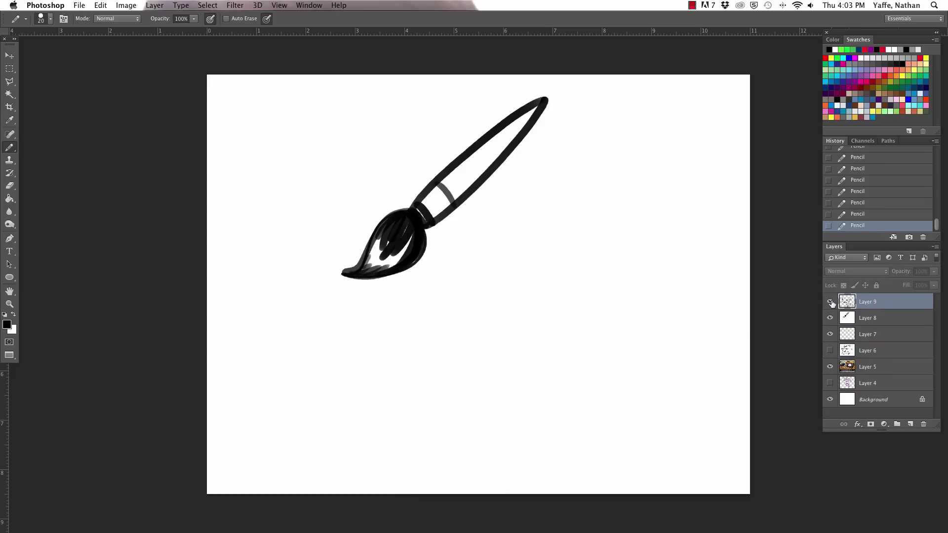
{"action": "left_click", "coordinate": [830, 318]}
{"action": "left_click", "coordinate": [830, 318]}
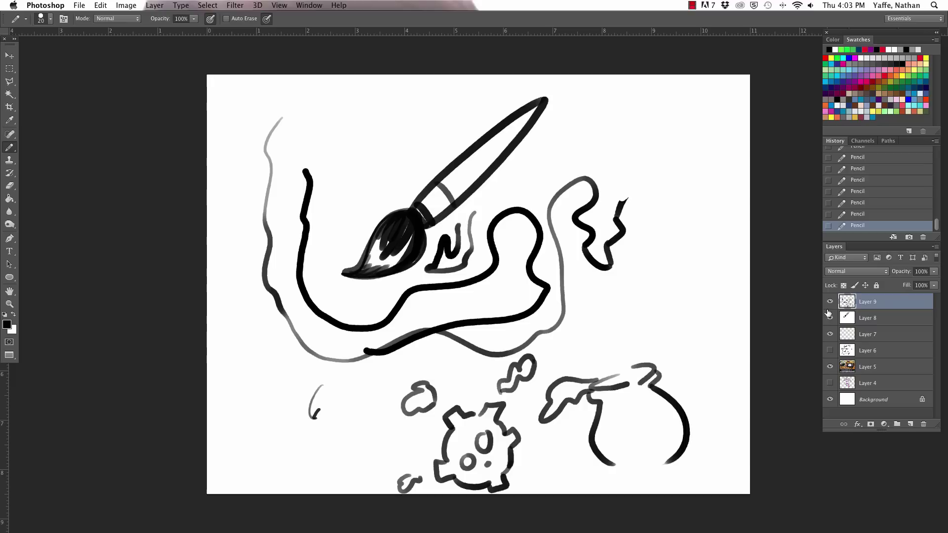
{"action": "left_click", "coordinate": [830, 318], "text": "alt"}
{"action": "left_click", "coordinate": [830, 318], "text": "alt"}
- Hide Layers 9, 8 and 7, show Layer 6's SPECS list, and select Layer 6
{"action": "left_click", "coordinate": [830, 301]}
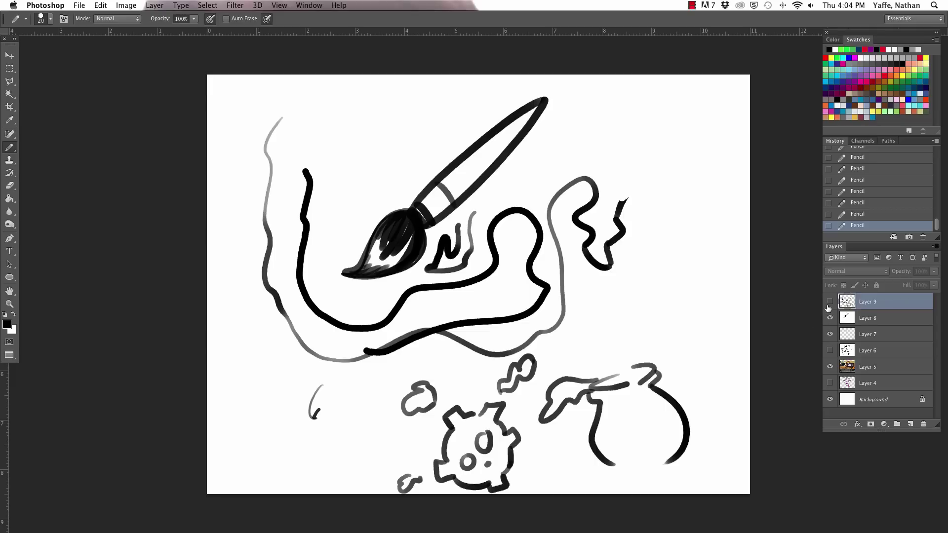
{"action": "left_click", "coordinate": [830, 318]}
{"action": "left_click", "coordinate": [830, 351]}
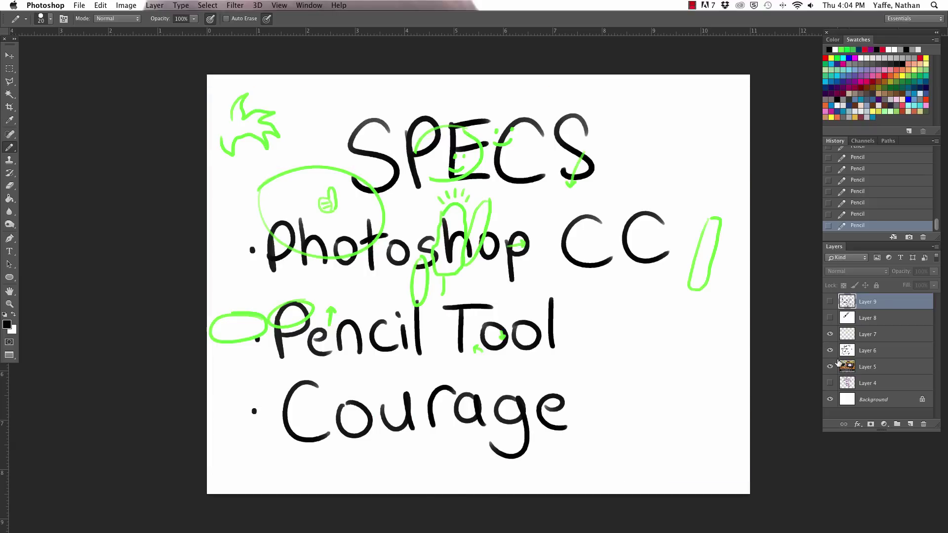
{"action": "left_click", "coordinate": [830, 337]}
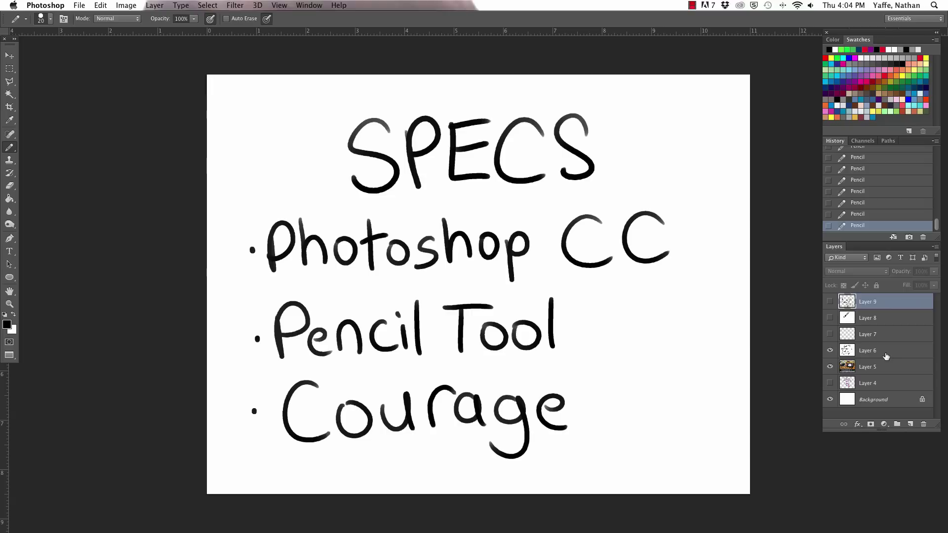
{"action": "left_click", "coordinate": [884, 354]}
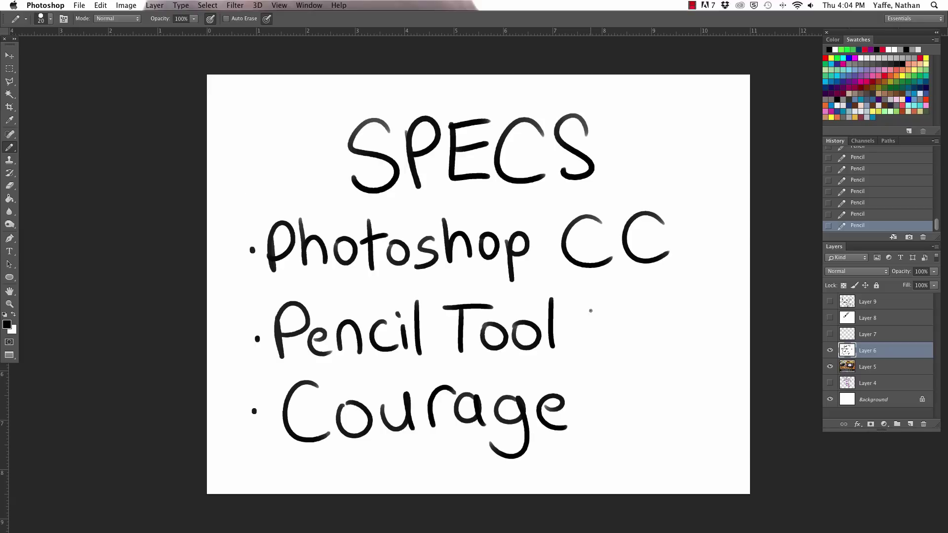
- Draw a pencil doodle with an eraser cap beside 'Pencil Tool' and a heart after 'Courage'
{"action": "mouse_move", "coordinate": [584, 321]}
{"action": "left_mouse_down"}
{"action": "mouse_move", "coordinate": [620, 300]}
{"action": "mouse_move", "coordinate": [635, 311]}
{"action": "mouse_move", "coordinate": [576, 339]}
{"action": "mouse_move", "coordinate": [595, 336]}
{"action": "mouse_move", "coordinate": [582, 333]}
{"action": "left_mouse_up"}
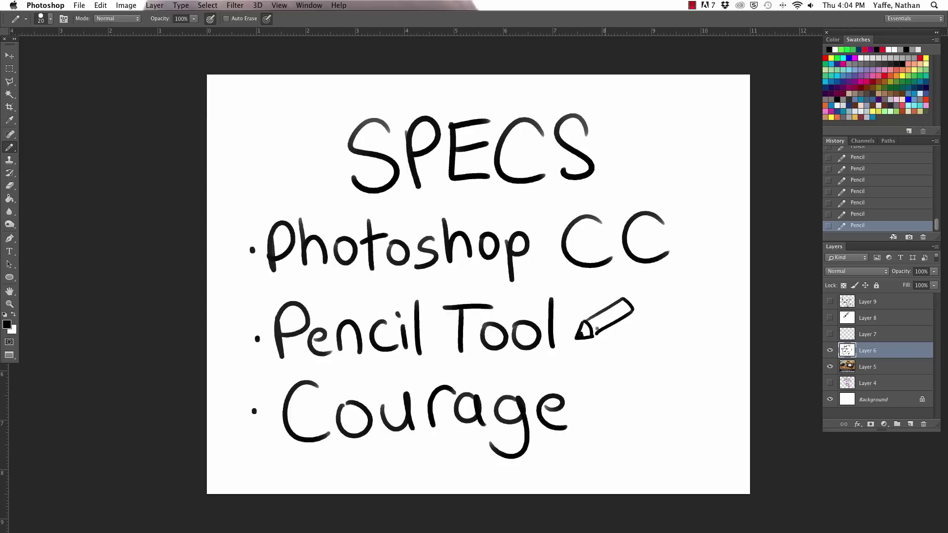
{"action": "mouse_move", "coordinate": [625, 299]}
{"action": "left_mouse_down"}
{"action": "mouse_move", "coordinate": [647, 294]}
{"action": "mouse_move", "coordinate": [633, 312]}
{"action": "mouse_move", "coordinate": [633, 303]}
{"action": "left_mouse_up"}
{"action": "mouse_move", "coordinate": [622, 385]}
{"action": "left_mouse_down"}
{"action": "mouse_move", "coordinate": [622, 427]}
{"action": "mouse_move", "coordinate": [631, 423]}
{"action": "mouse_move", "coordinate": [616, 432]}
{"action": "mouse_move", "coordinate": [610, 396]}
{"action": "mouse_move", "coordinate": [636, 386]}
{"action": "mouse_move", "coordinate": [631, 405]}
{"action": "mouse_move", "coordinate": [610, 413]}
{"action": "mouse_move", "coordinate": [635, 408]}
{"action": "mouse_move", "coordinate": [580, 403]}
{"action": "mouse_move", "coordinate": [582, 383]}
{"action": "mouse_move", "coordinate": [567, 380]}
{"action": "mouse_move", "coordinate": [597, 419]}
{"action": "left_mouse_up"}
- Give the Courage heart a raised flexing arm and two legs
{"action": "mouse_move", "coordinate": [657, 394]}
{"action": "left_mouse_down"}
{"action": "mouse_move", "coordinate": [687, 394]}
{"action": "mouse_move", "coordinate": [679, 365]}
{"action": "mouse_move", "coordinate": [668, 370]}
{"action": "mouse_move", "coordinate": [662, 359]}
{"action": "mouse_move", "coordinate": [674, 353]}
{"action": "mouse_move", "coordinate": [677, 365]}
{"action": "left_mouse_up"}
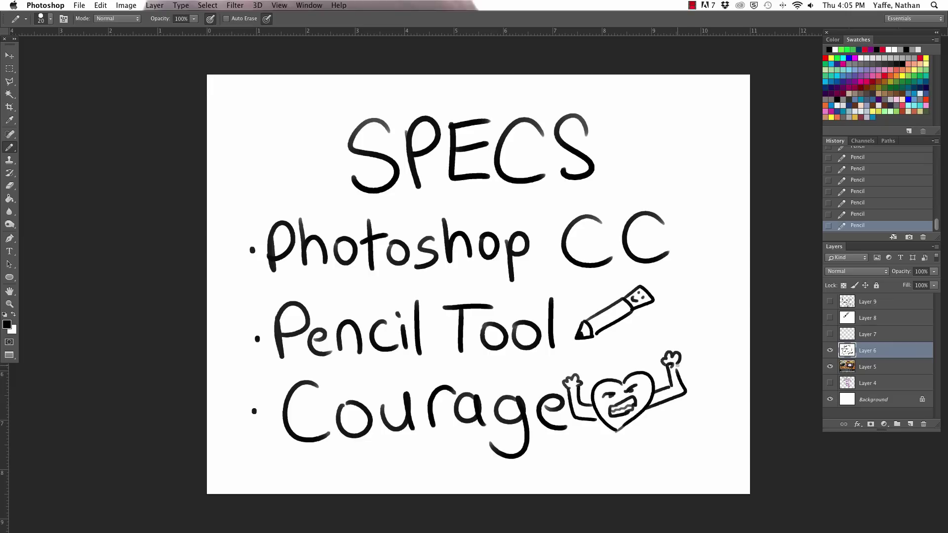
{"action": "mouse_move", "coordinate": [604, 424]}
{"action": "left_mouse_down"}
{"action": "mouse_move", "coordinate": [593, 443]}
{"action": "mouse_move", "coordinate": [609, 448]}
{"action": "mouse_move", "coordinate": [592, 461]}
{"action": "left_mouse_up"}
{"action": "mouse_move", "coordinate": [633, 418]}
{"action": "left_mouse_down"}
{"action": "mouse_move", "coordinate": [649, 427]}
{"action": "mouse_move", "coordinate": [650, 444]}
{"action": "mouse_move", "coordinate": [666, 446]}
{"action": "left_mouse_up"}
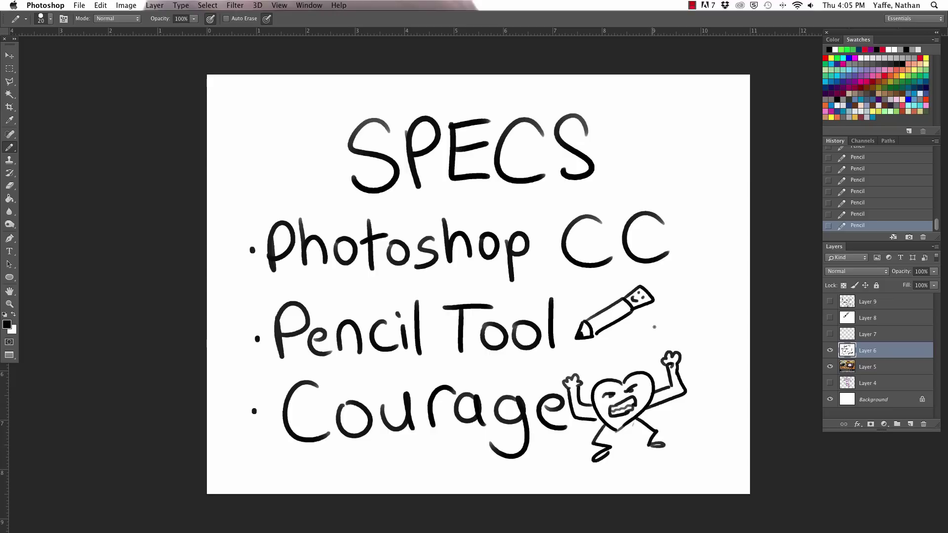
- Surround the heart with short emphasis lines above, beside the hand, at the sides and between the feet
{"action": "left_click_drag", "start_coordinate": [654, 327], "coordinate": [646, 366]}
{"action": "mouse_move", "coordinate": [571, 349]}
{"action": "left_mouse_down"}
{"action": "mouse_move", "coordinate": [595, 373]}
{"action": "mouse_move", "coordinate": [604, 365]}
{"action": "left_mouse_up"}
{"action": "mouse_move", "coordinate": [575, 433]}
{"action": "left_mouse_down"}
{"action": "mouse_move", "coordinate": [555, 451]}
{"action": "mouse_move", "coordinate": [568, 460]}
{"action": "left_mouse_up"}
{"action": "mouse_move", "coordinate": [670, 415]}
{"action": "left_mouse_down"}
{"action": "mouse_move", "coordinate": [702, 423]}
{"action": "mouse_move", "coordinate": [691, 432]}
{"action": "left_mouse_up"}
{"action": "left_click_drag", "start_coordinate": [628, 454], "coordinate": [625, 473]}
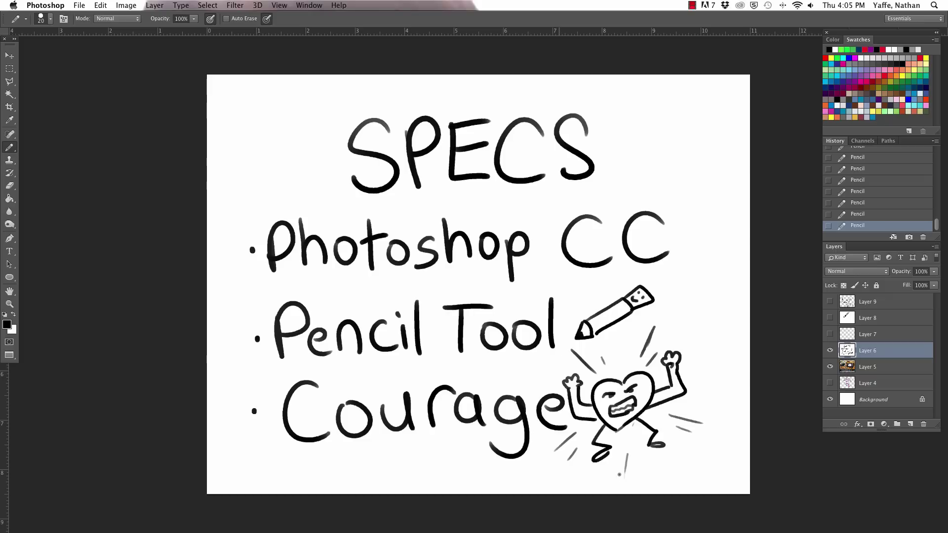
{"action": "left_click_drag", "start_coordinate": [541, 367], "coordinate": [559, 373]}
{"action": "left_click_drag", "start_coordinate": [632, 335], "coordinate": [627, 350]}
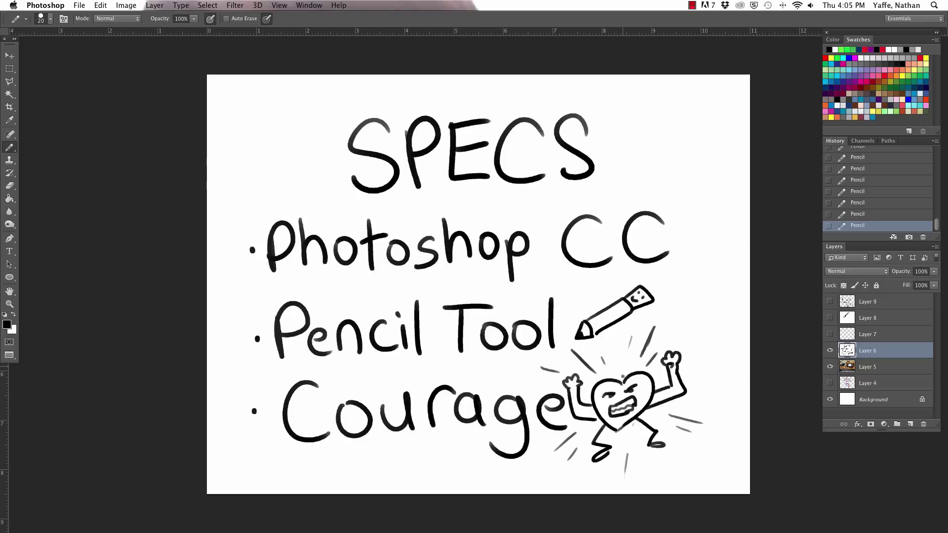